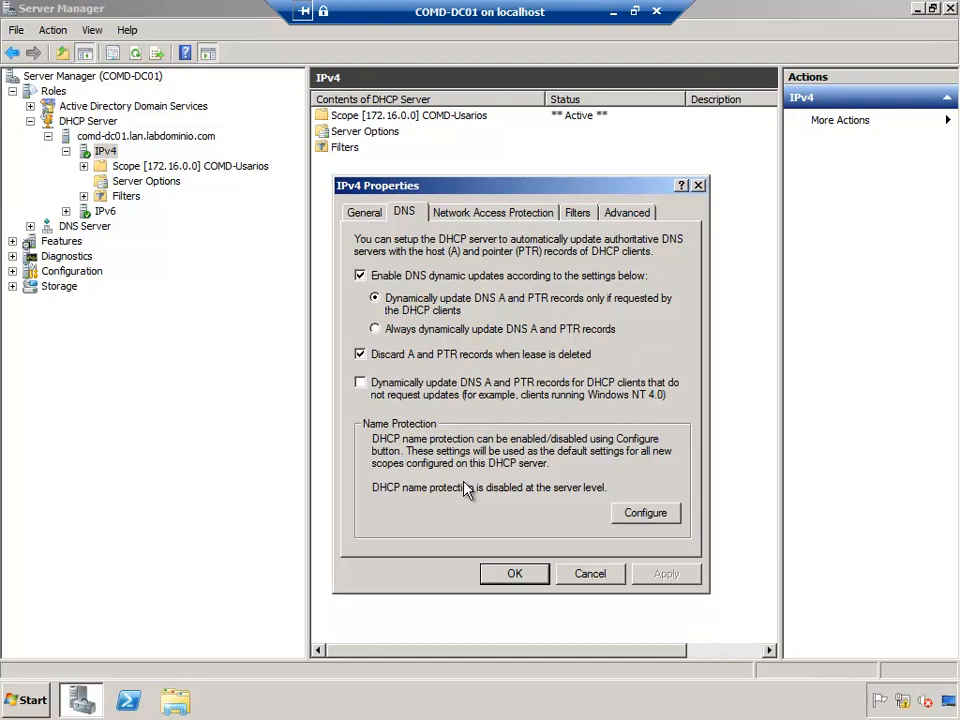
# Enable DHCP Name Protection at the server level in the IPv4 DNS settings and apply the change
pyautogui.click(648, 513)
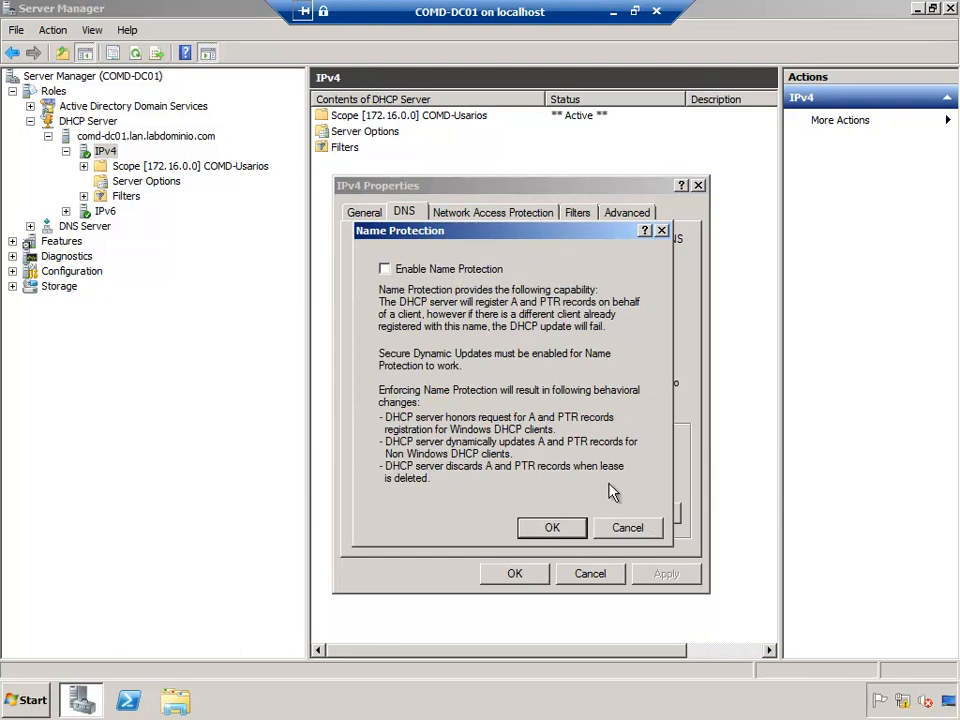
pyautogui.click(385, 270)
pyautogui.click(549, 532)
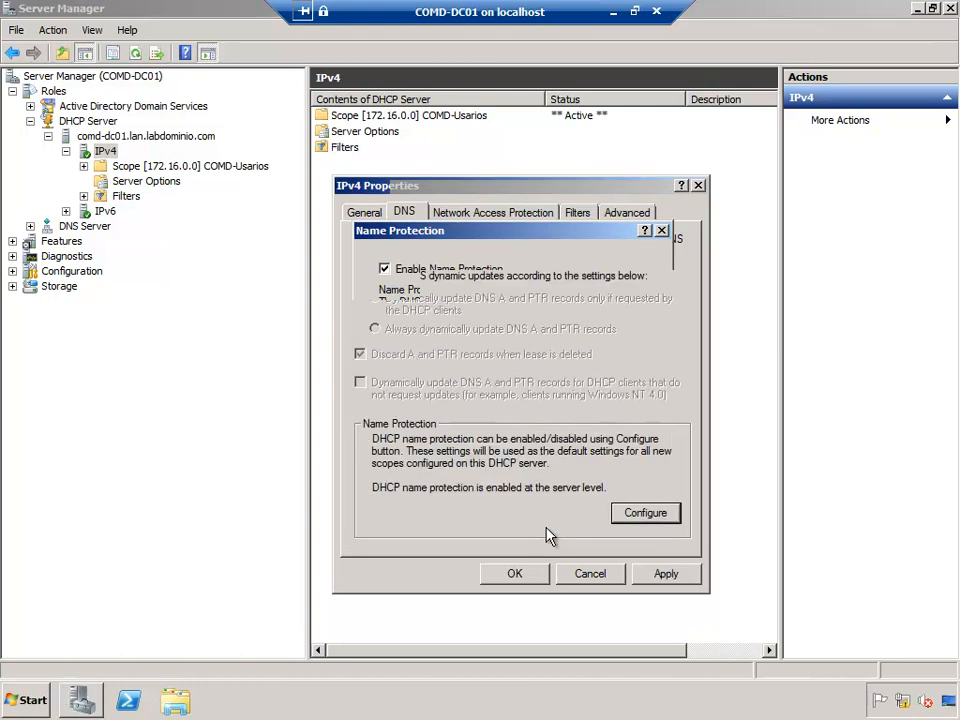
pyautogui.click(672, 578)
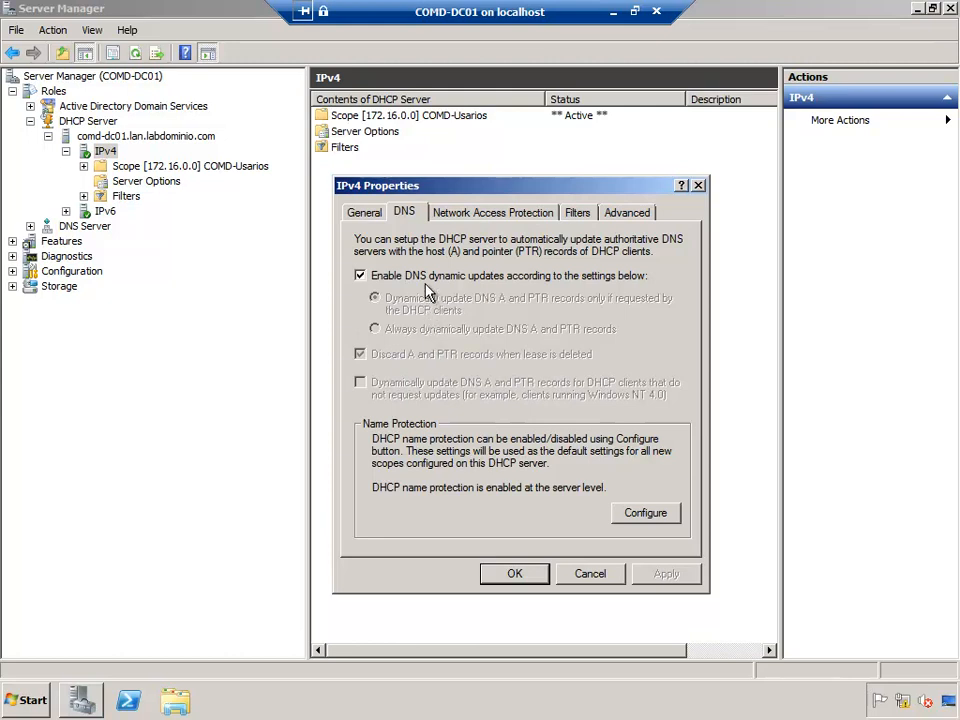
# View the Network Access Protection settings, and try out the MAC filters' Allow List and Deny List options, leaving both disabled
pyautogui.click(500, 213)
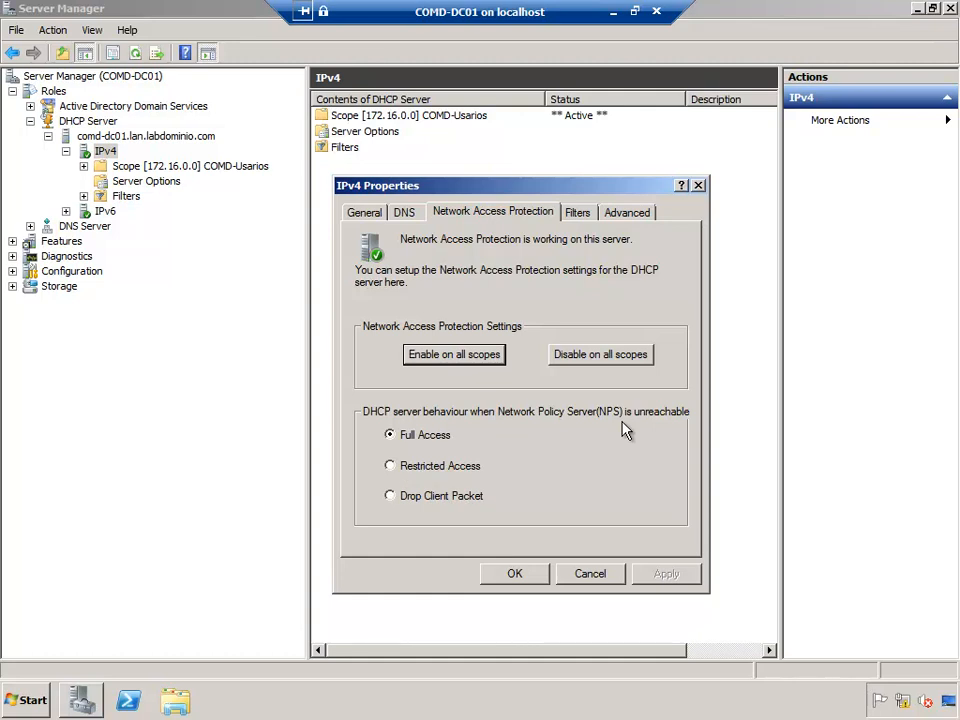
pyautogui.click(578, 213)
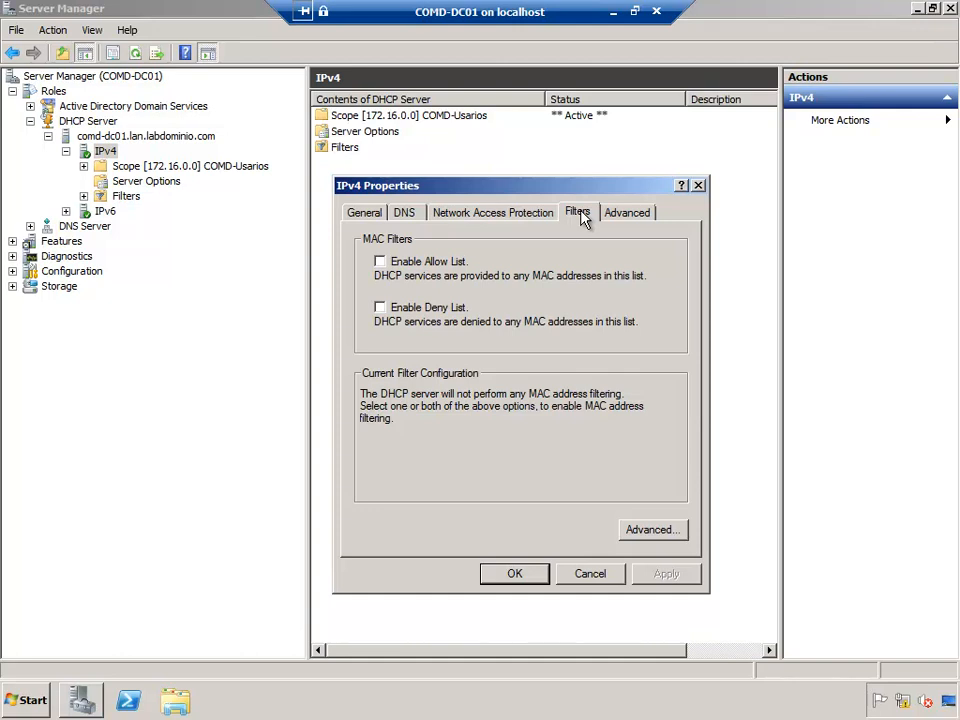
pyautogui.click(380, 262)
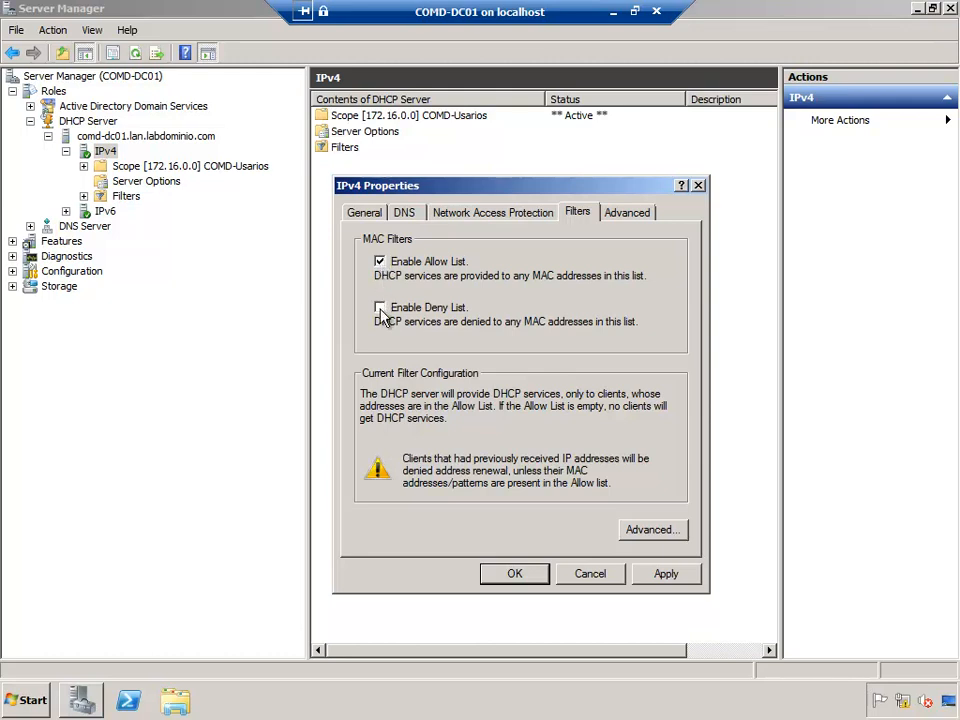
pyautogui.click(381, 309)
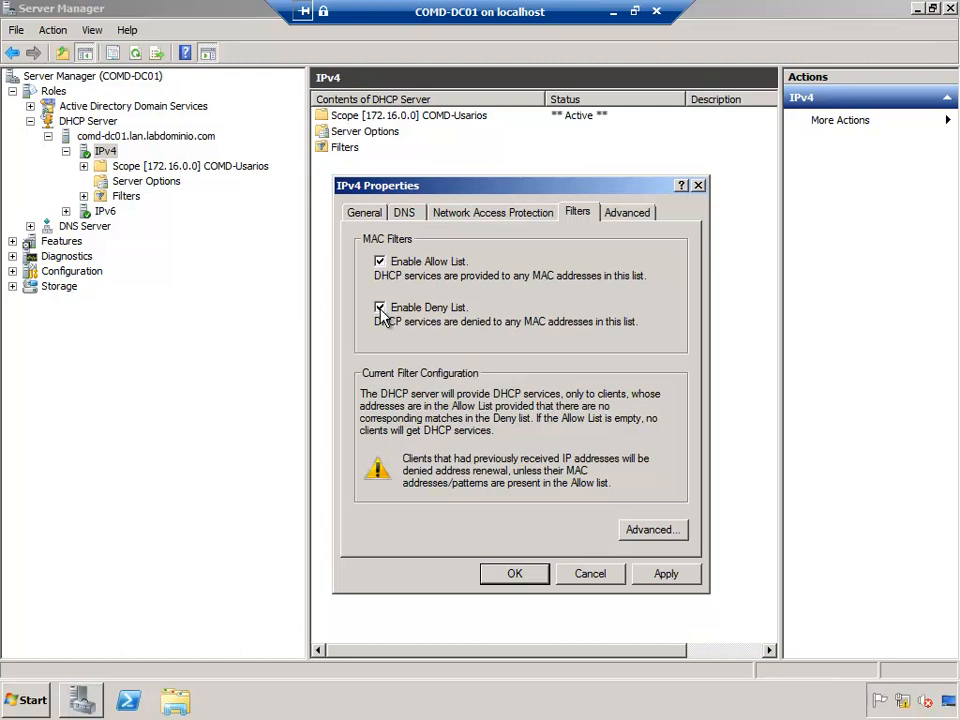
pyautogui.click(380, 309)
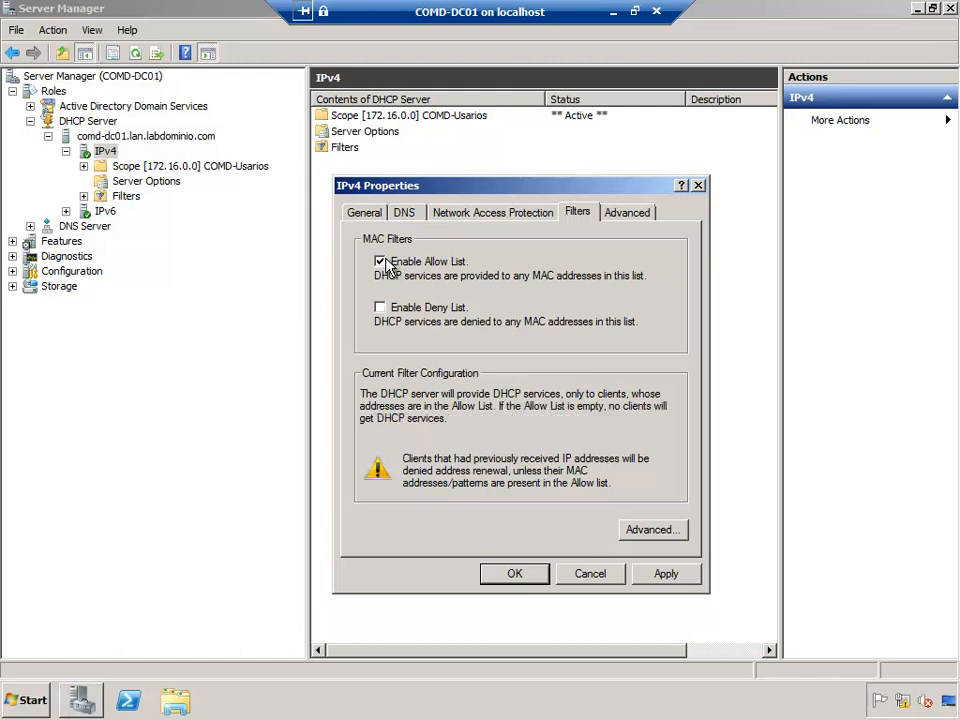
pyautogui.click(381, 262)
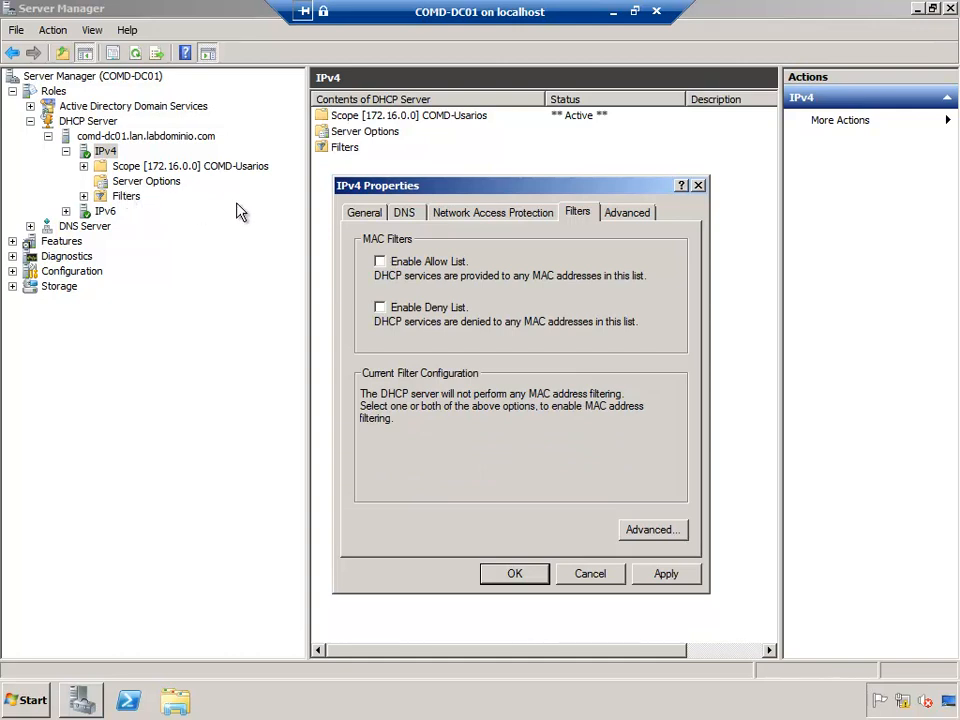
# Set the IPv4 advanced property for conflict detection attempts to 1
pyautogui.click(628, 212)
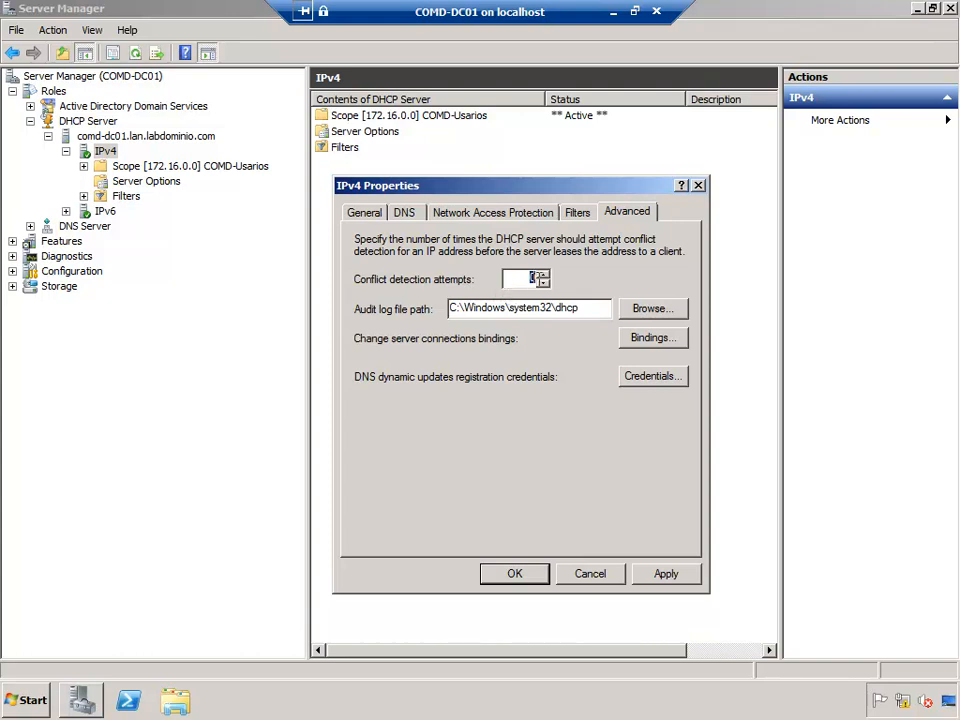
pyautogui.click(545, 274)
pyautogui.click(589, 308)
# Set the DNS dynamic update credentials to user administrator in domain LABDOMINIO, enter and confirm the account password, and apply the IPv4 properties
pyautogui.click(645, 376)
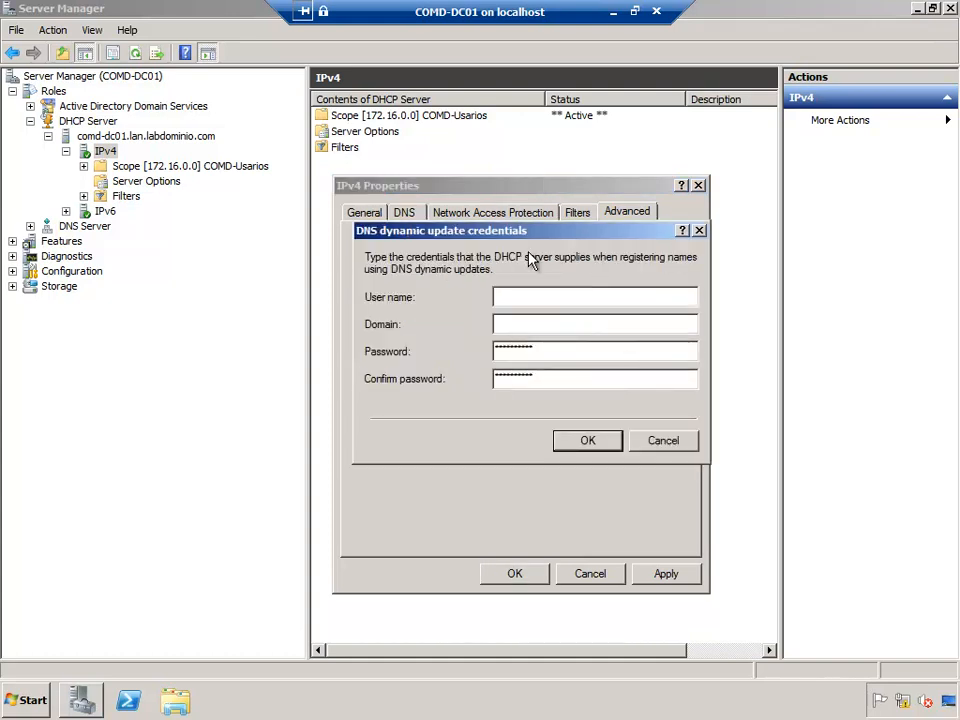
pyautogui.moveTo(531, 234); pyautogui.dragTo(517, 110)
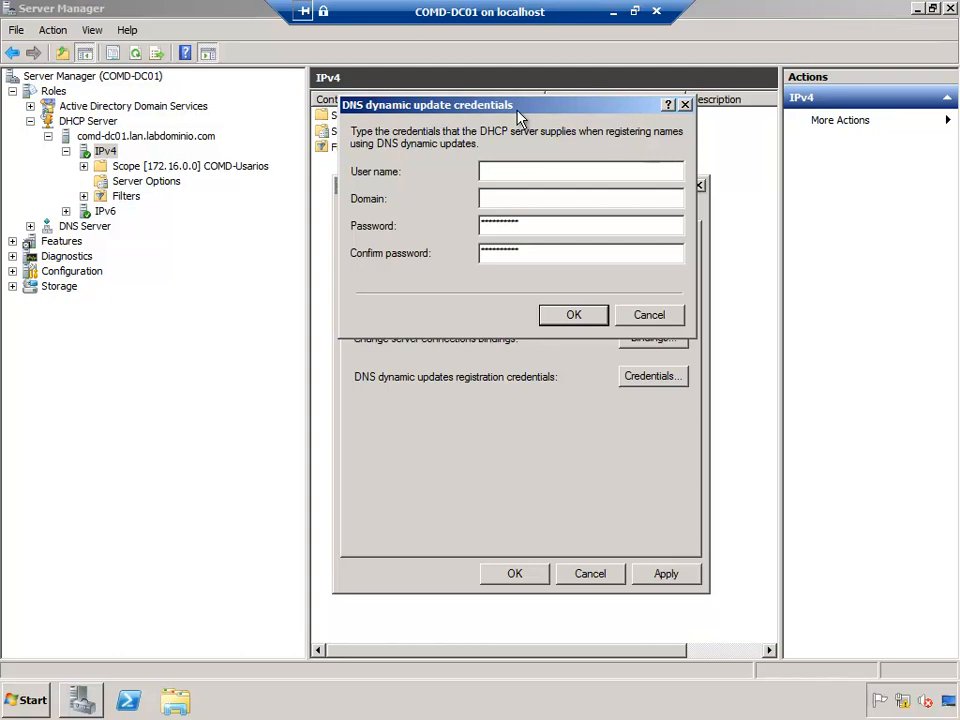
pyautogui.write('administrator')
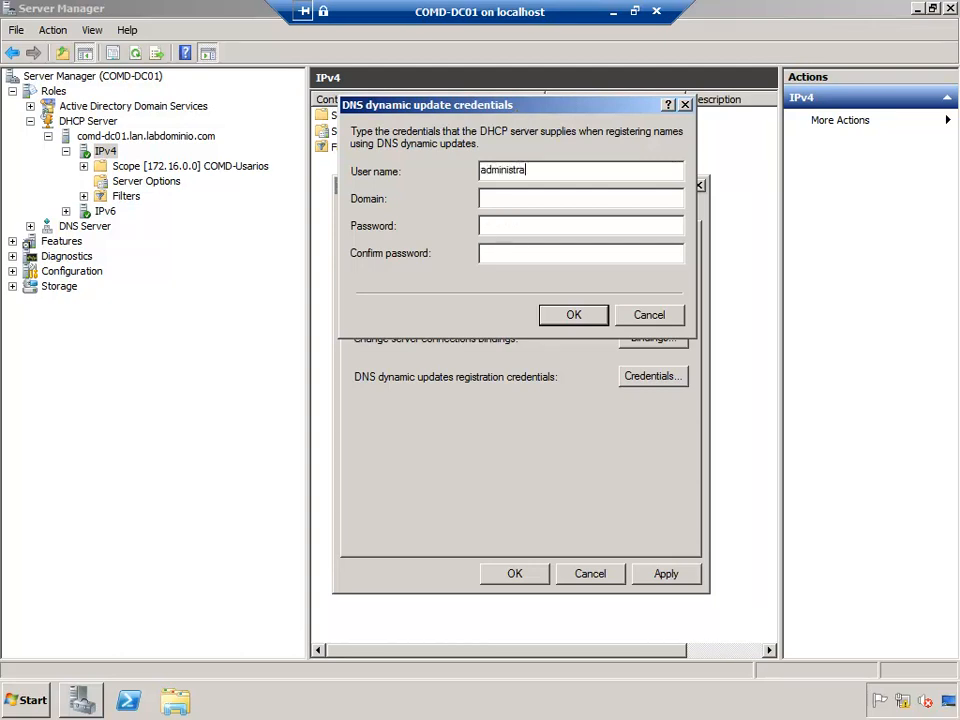
pyautogui.press('Tab')
pyautogui.write('LABDOMINIO')
pyautogui.press('Tab')
pyautogui.write('*******')
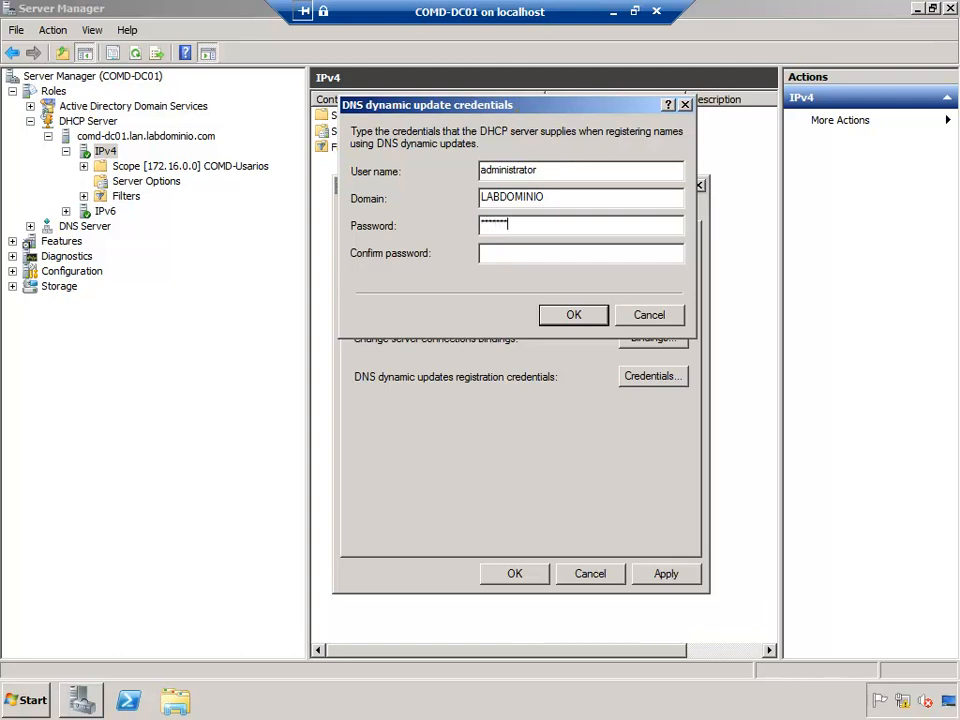
pyautogui.write('*')
pyautogui.press('Tab')
pyautogui.write('********')
pyautogui.click(553, 315)
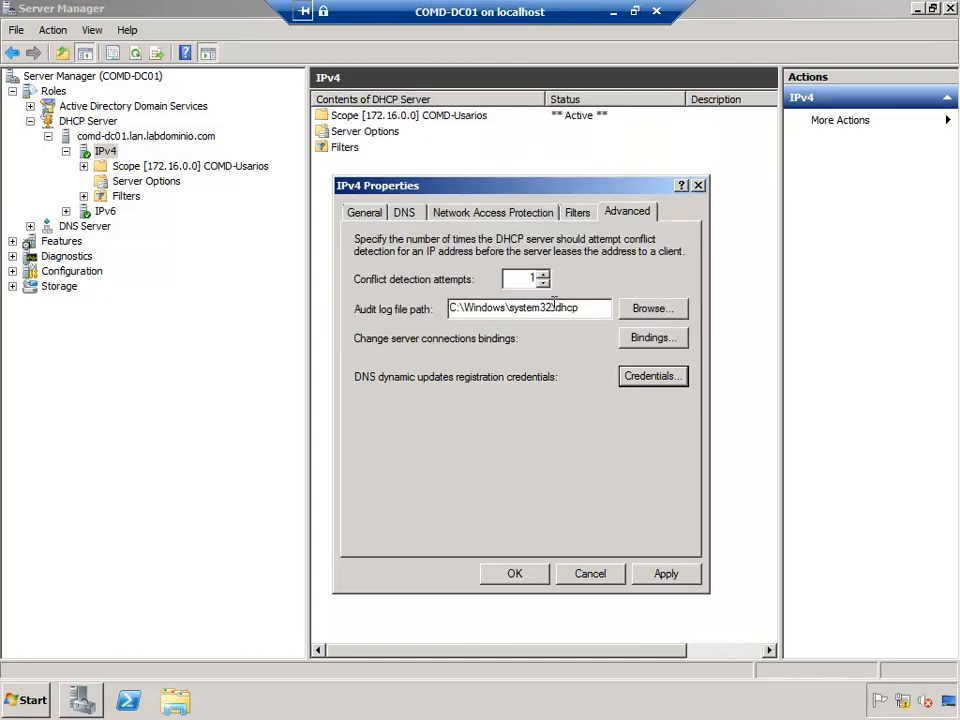
pyautogui.click(666, 576)
pyautogui.click(520, 576)
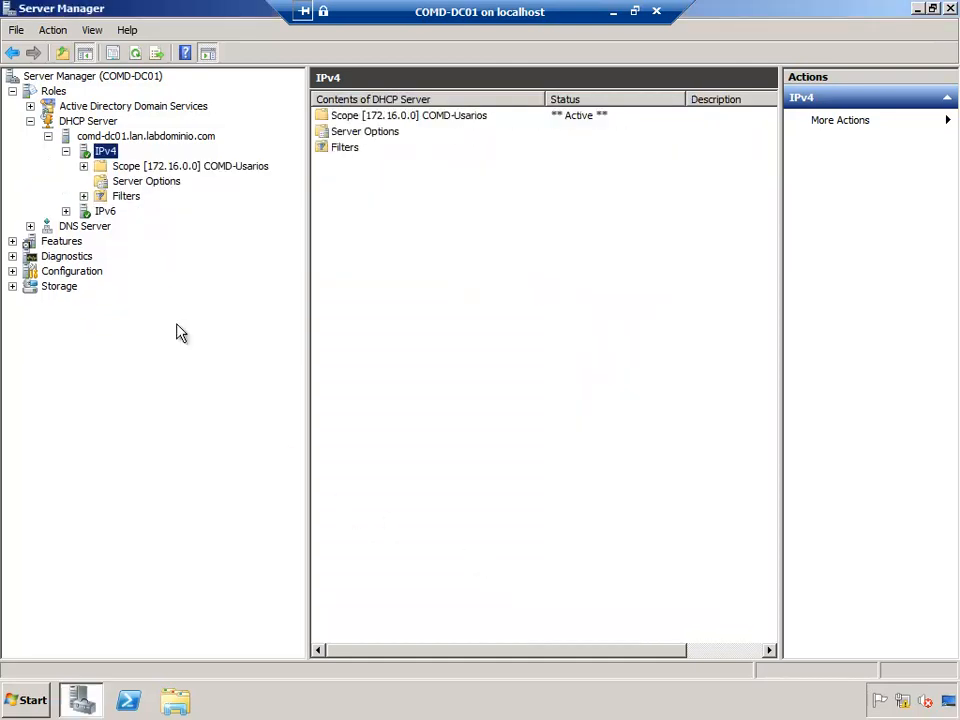
# Restart the DHCP Server service from the role summary and refresh its event list
pyautogui.click(89, 124)
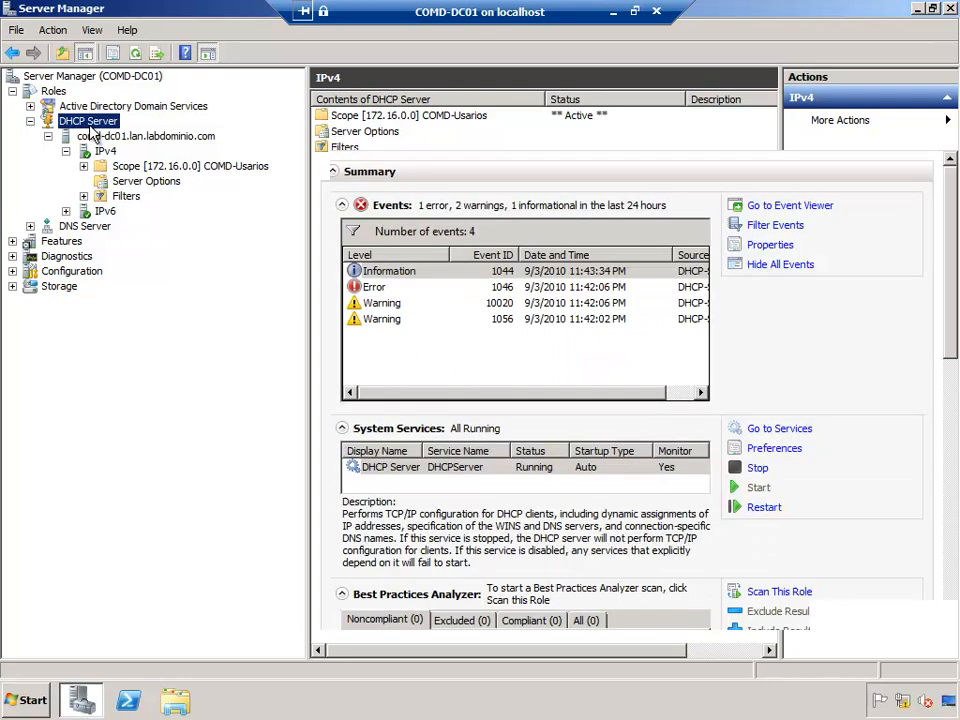
pyautogui.click(764, 507)
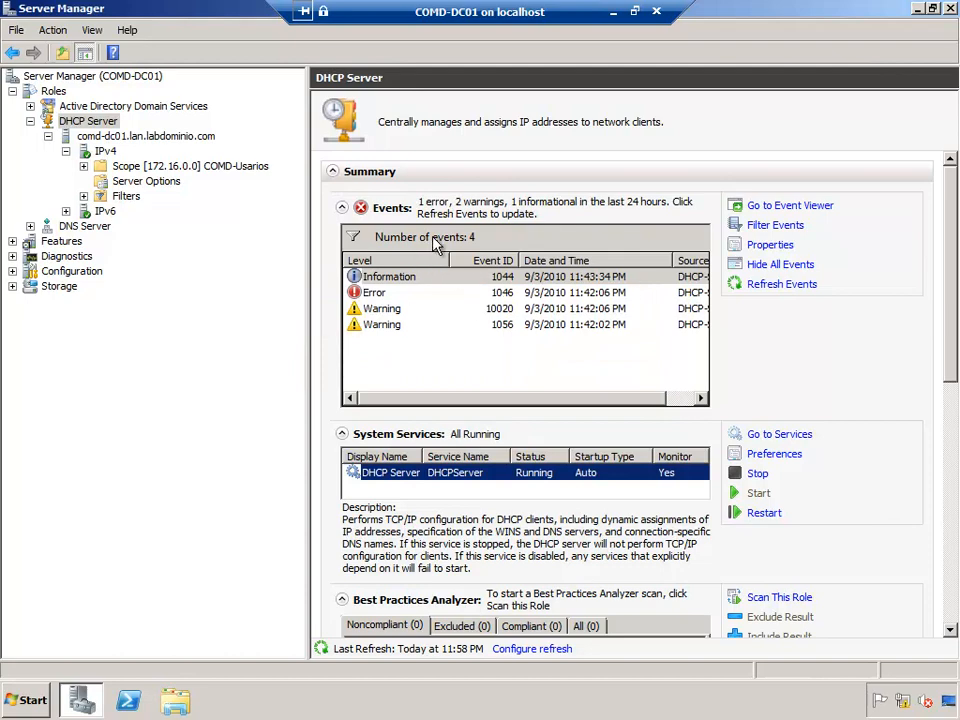
pyautogui.click(777, 287)
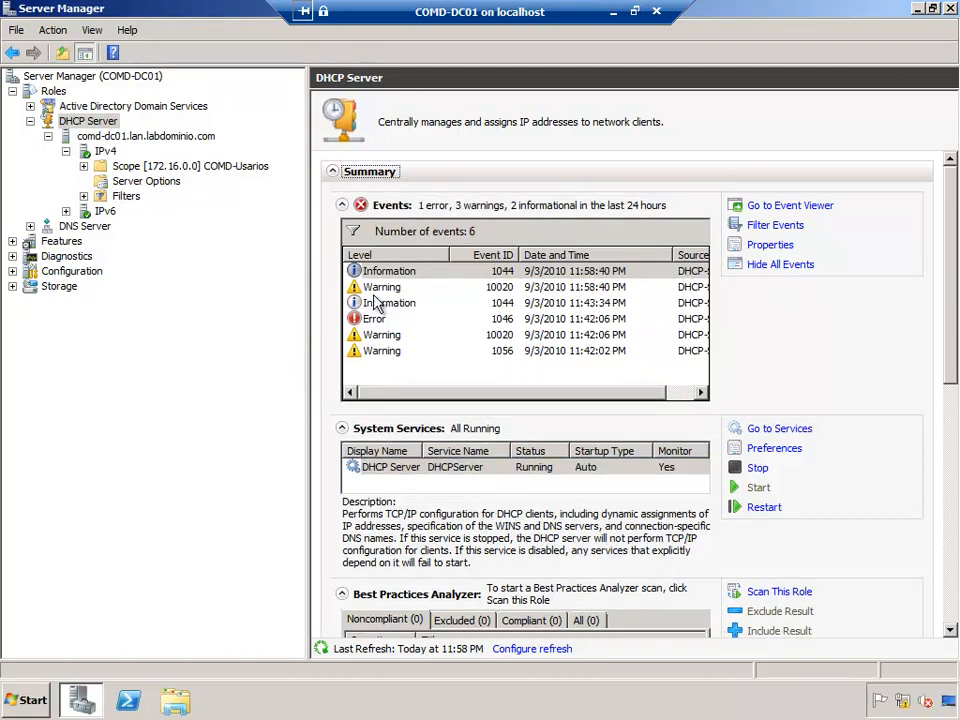
# Read the details of DHCP warning event 1056 and of the newest warning event 10020
pyautogui.click(372, 351)
pyautogui.doubleClick(372, 351)
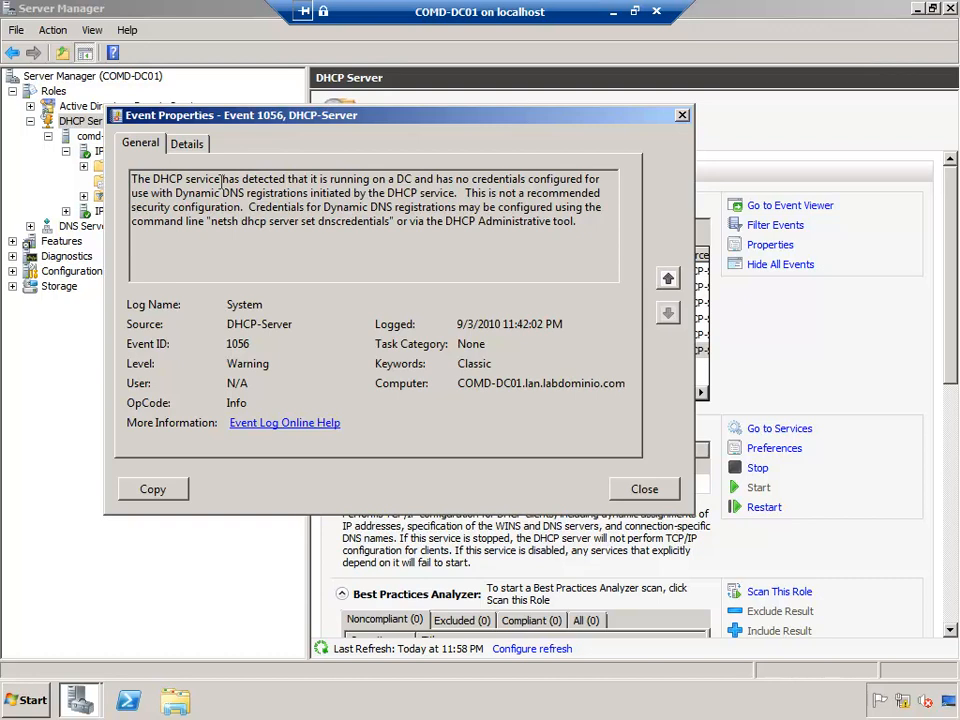
pyautogui.moveTo(176, 193); pyautogui.dragTo(447, 194)
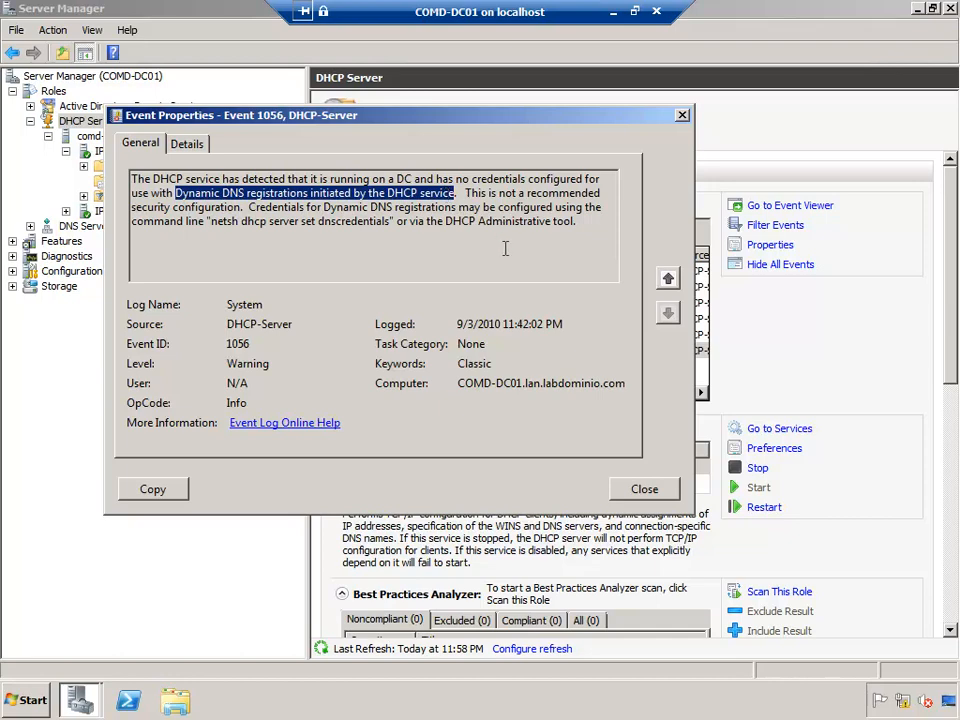
pyautogui.click(647, 496)
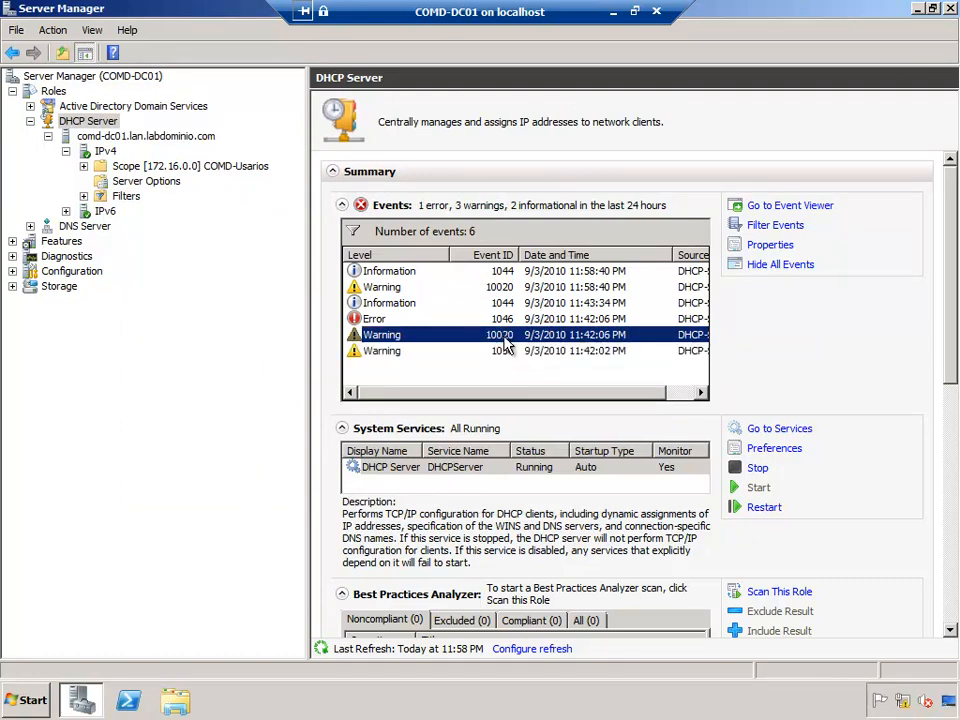
pyautogui.click(504, 289)
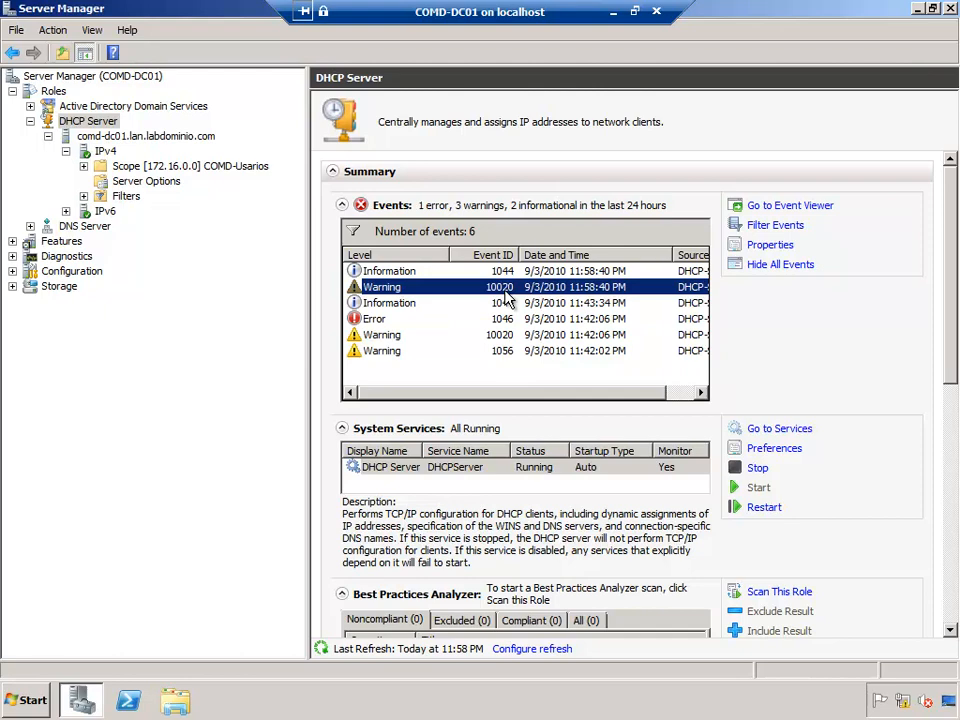
pyautogui.doubleClick(378, 287)
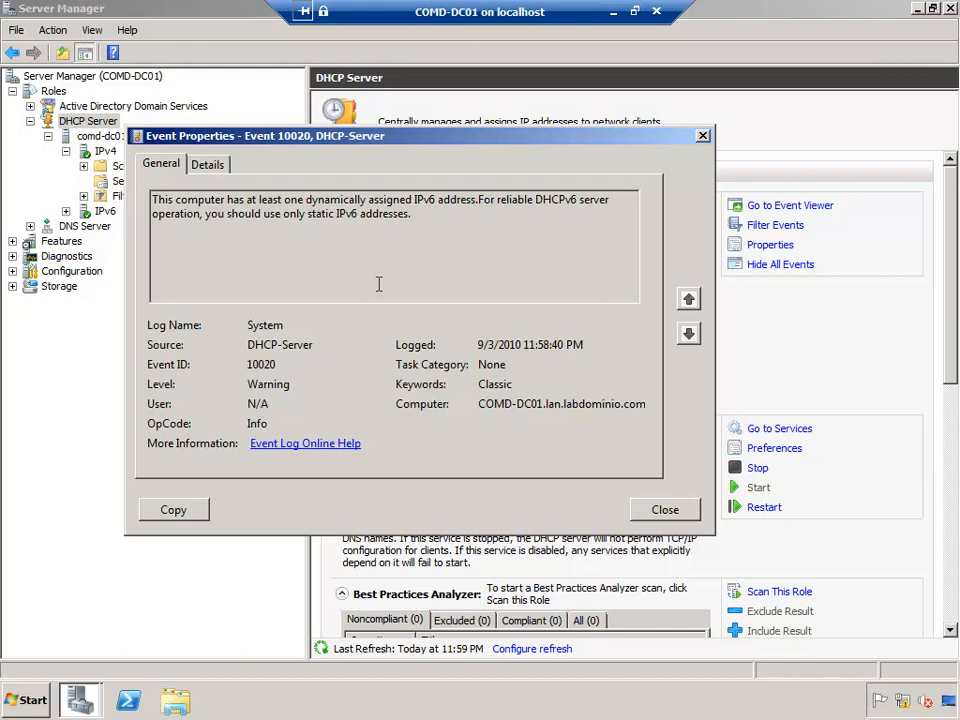
pyautogui.click(667, 514)
# Check the Internet Protocol Version 6 (TCP/IPv6) item in the properties of Local Area Connection 2 without changing anything
pyautogui.rightClick(902, 700)
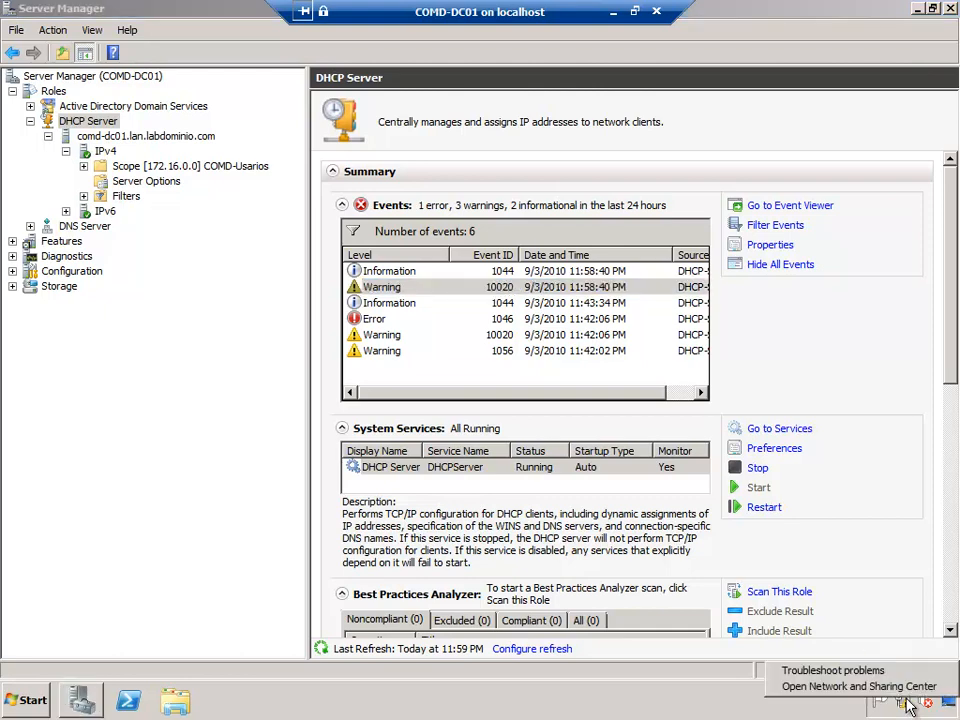
pyautogui.click(831, 688)
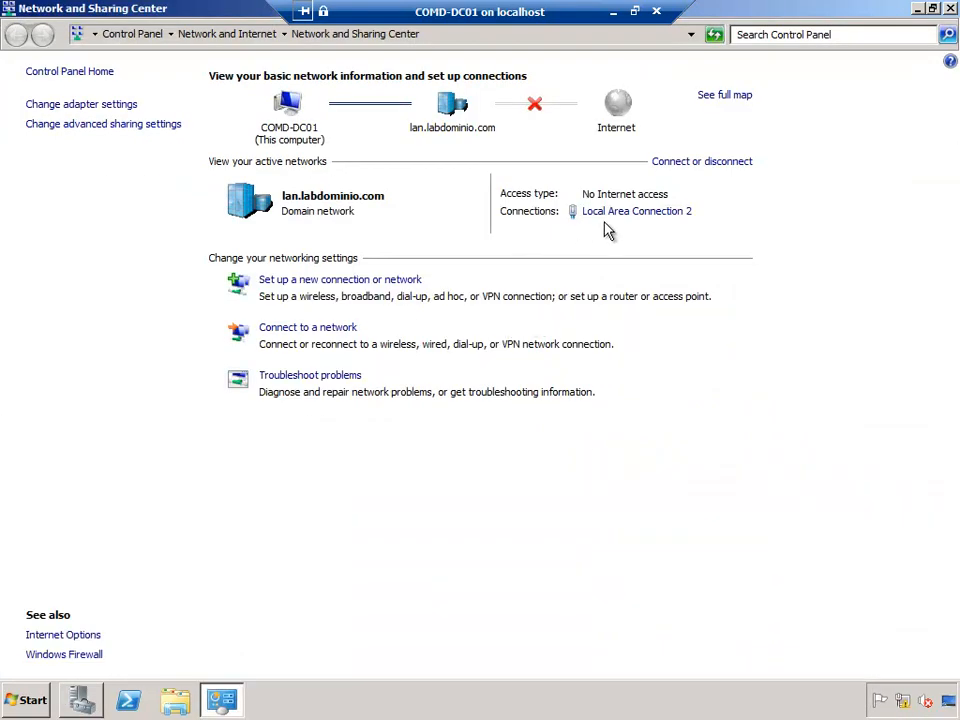
pyautogui.click(617, 212)
pyautogui.click(368, 505)
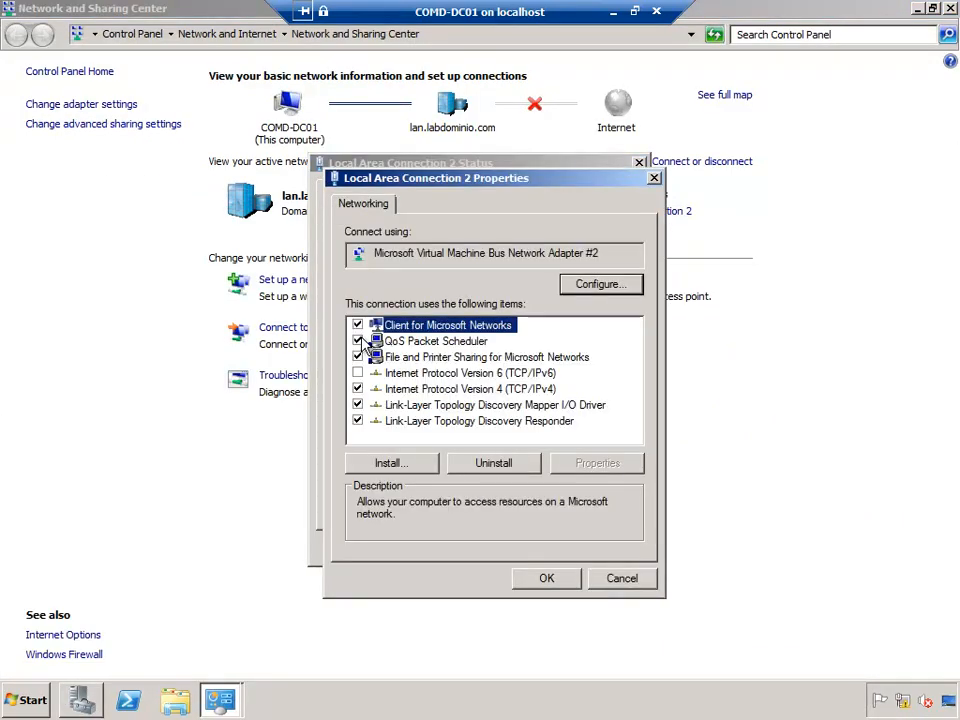
pyautogui.click(495, 374)
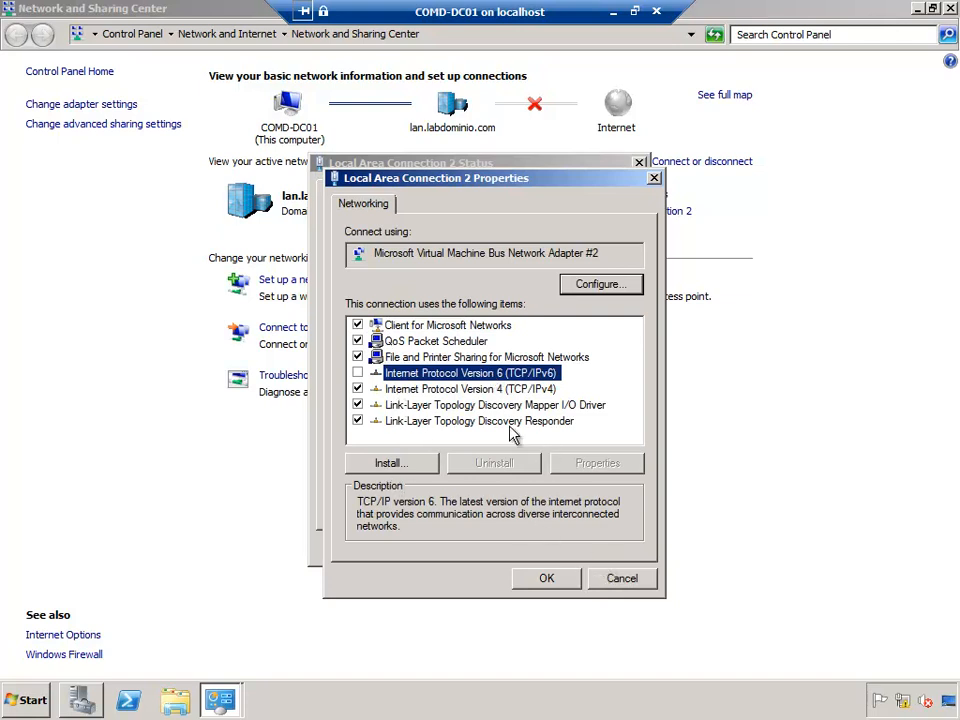
pyautogui.click(630, 586)
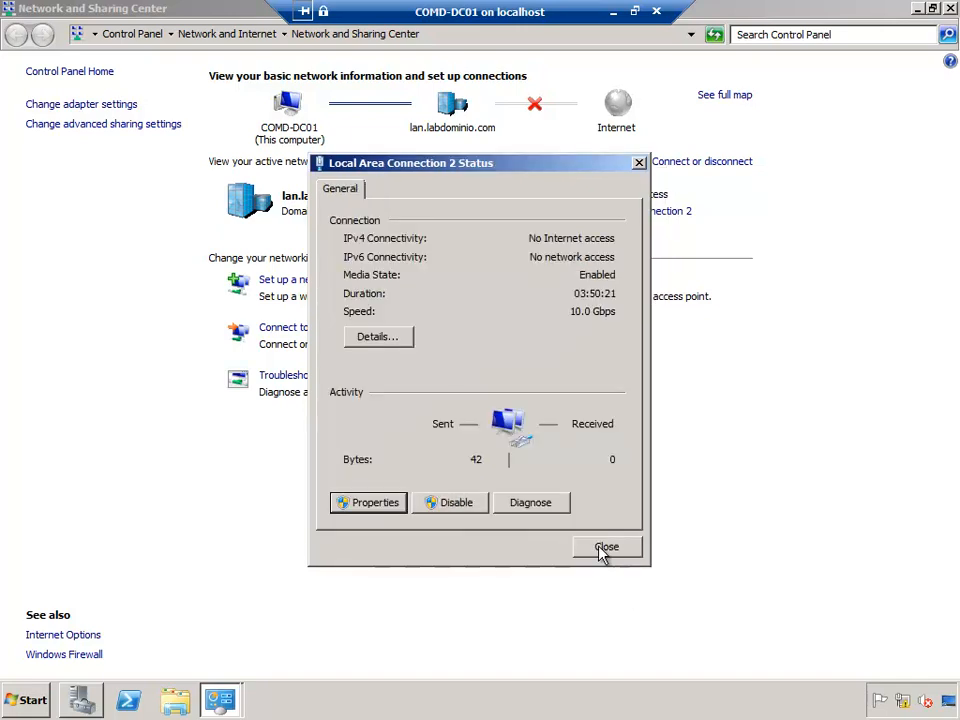
pyautogui.click(604, 550)
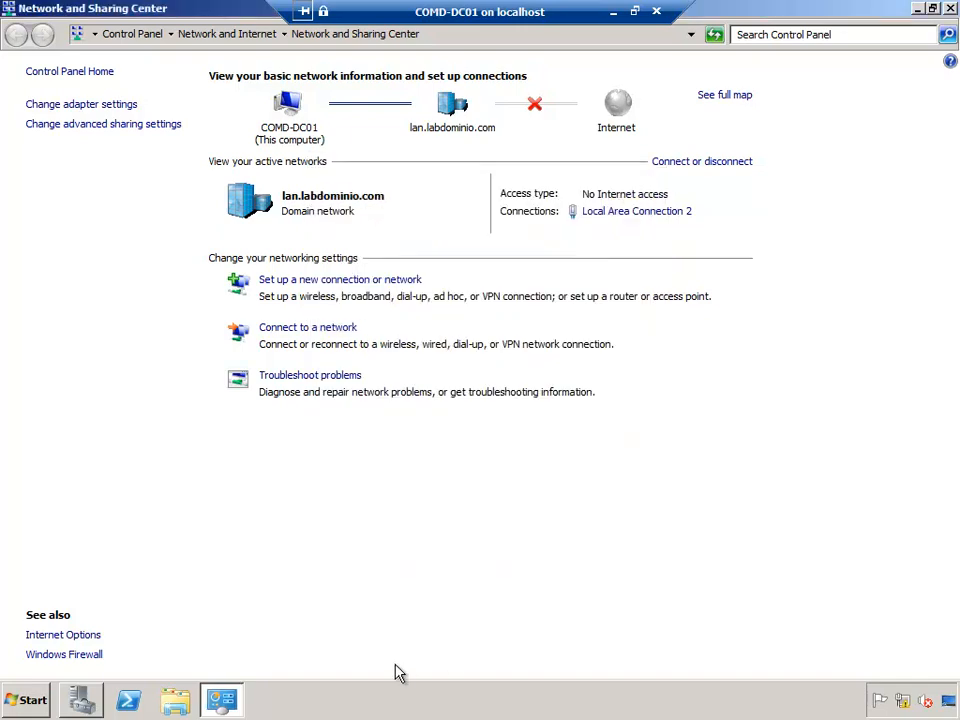
pyautogui.click(950, 8)
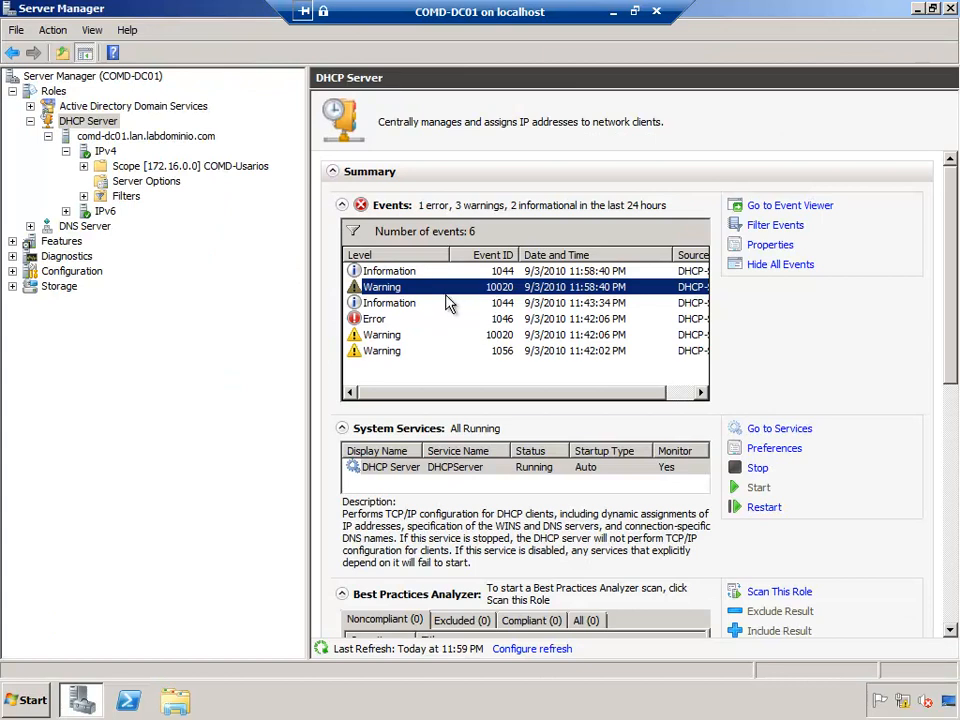
# Check the IPv6 node and the Scope [172.16.0.0] COMD-Usarios under the DHCP server
pyautogui.click(390, 271)
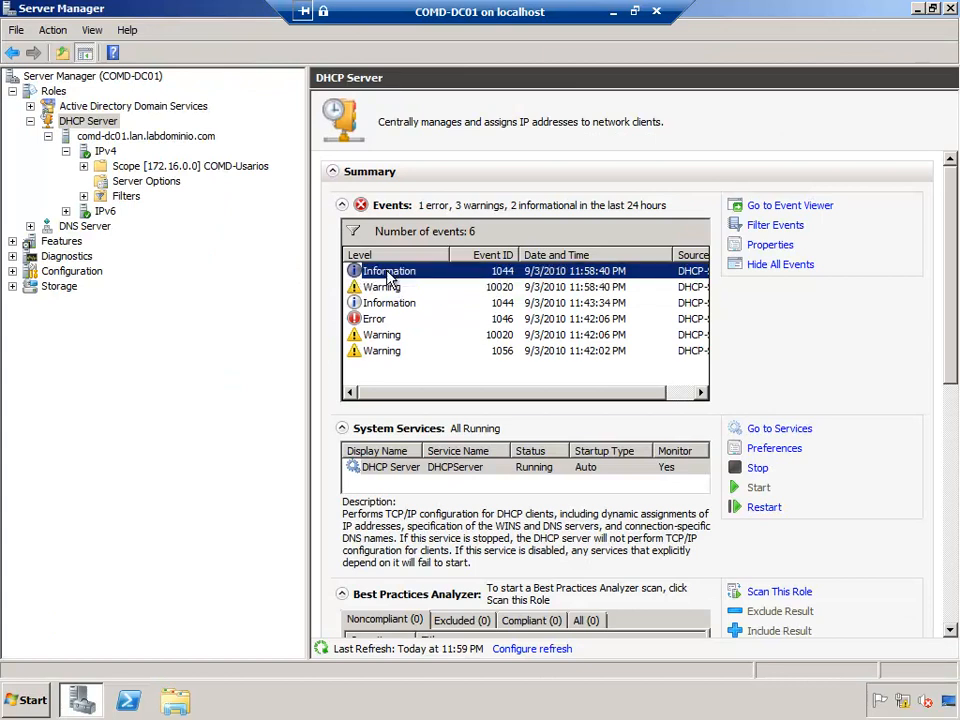
pyautogui.click(381, 288)
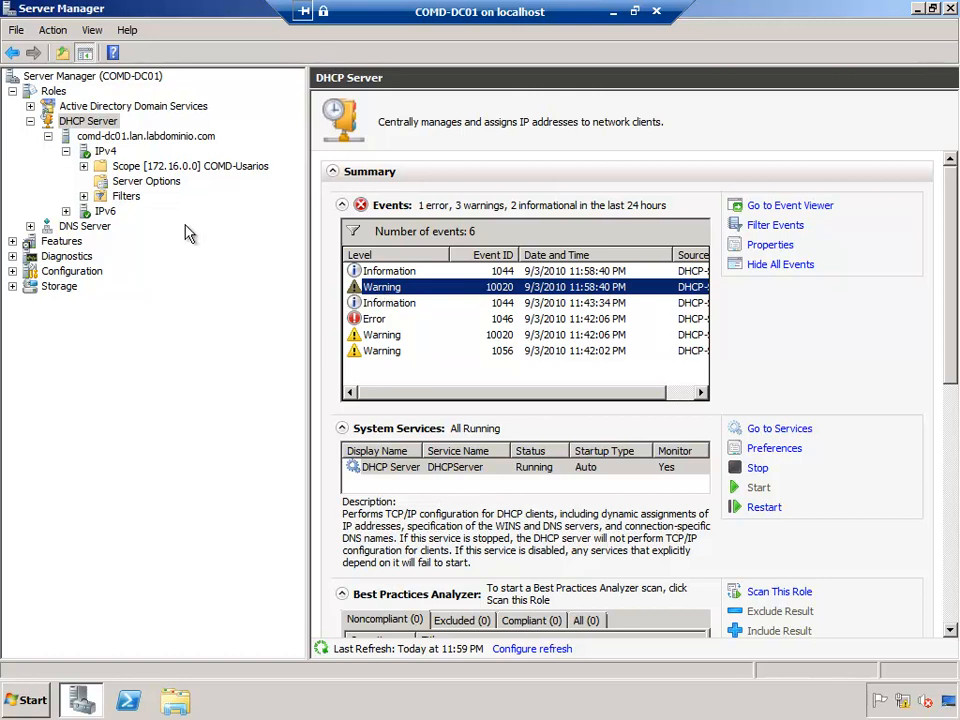
pyautogui.click(104, 212)
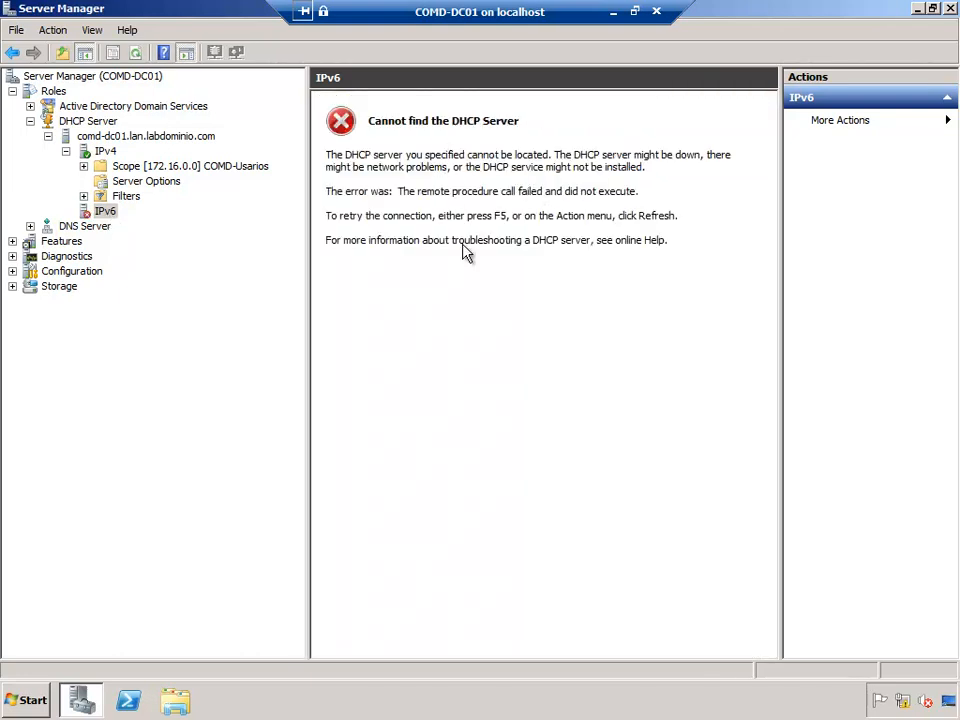
pyautogui.click(132, 168)
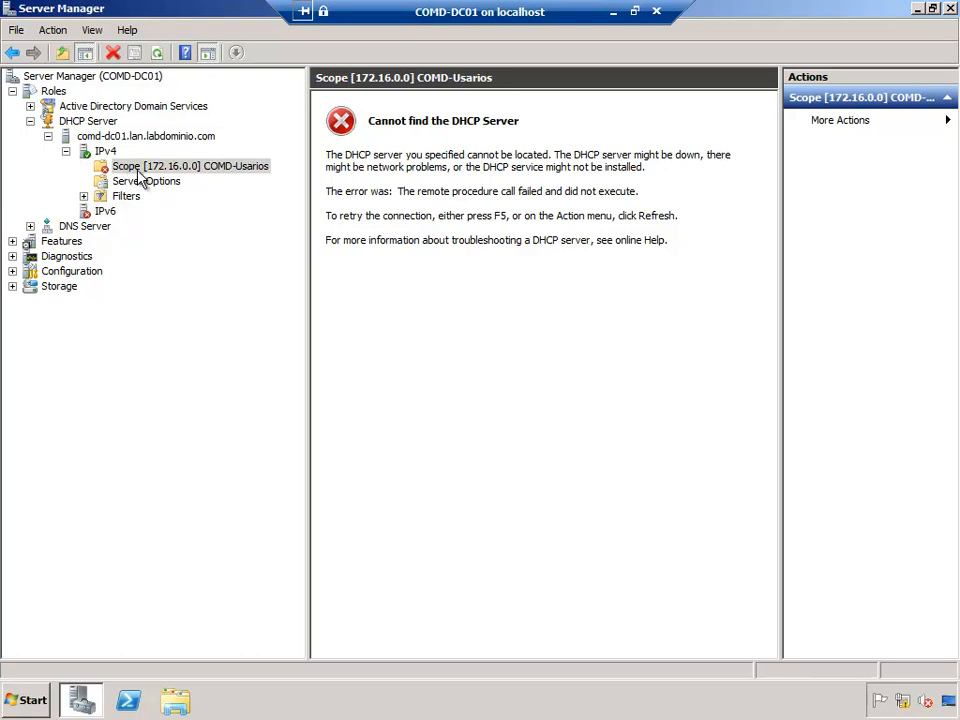
# Reload the comd-dc01.lan.labdominio.com node under DHCP Server and expand its IPv4 and IPv6 nodes to check their status
pyautogui.click(139, 171)
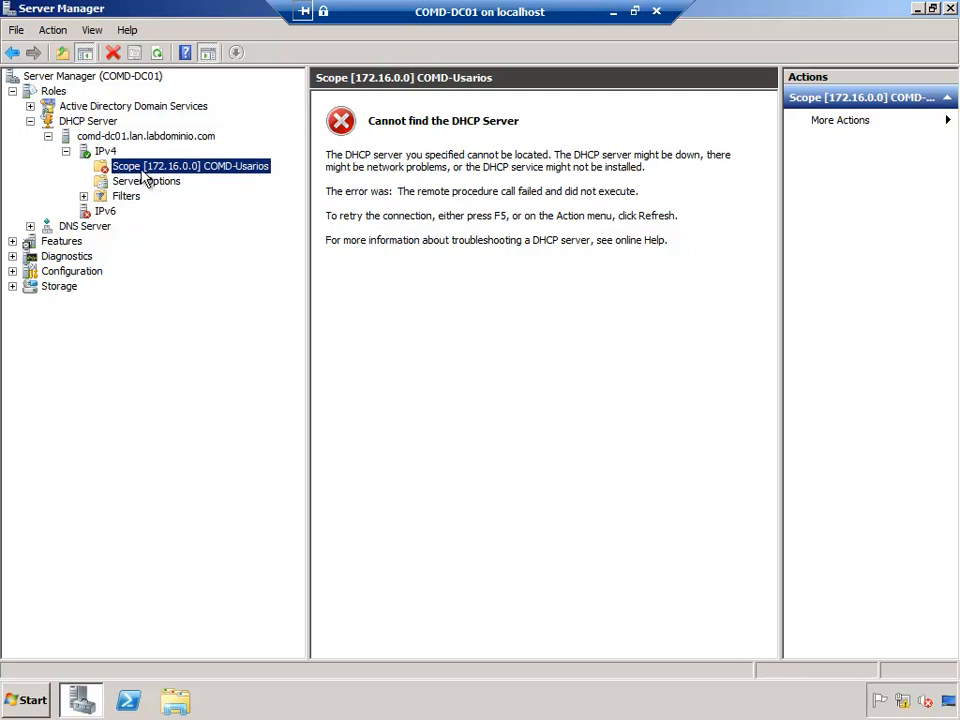
pyautogui.click(108, 137)
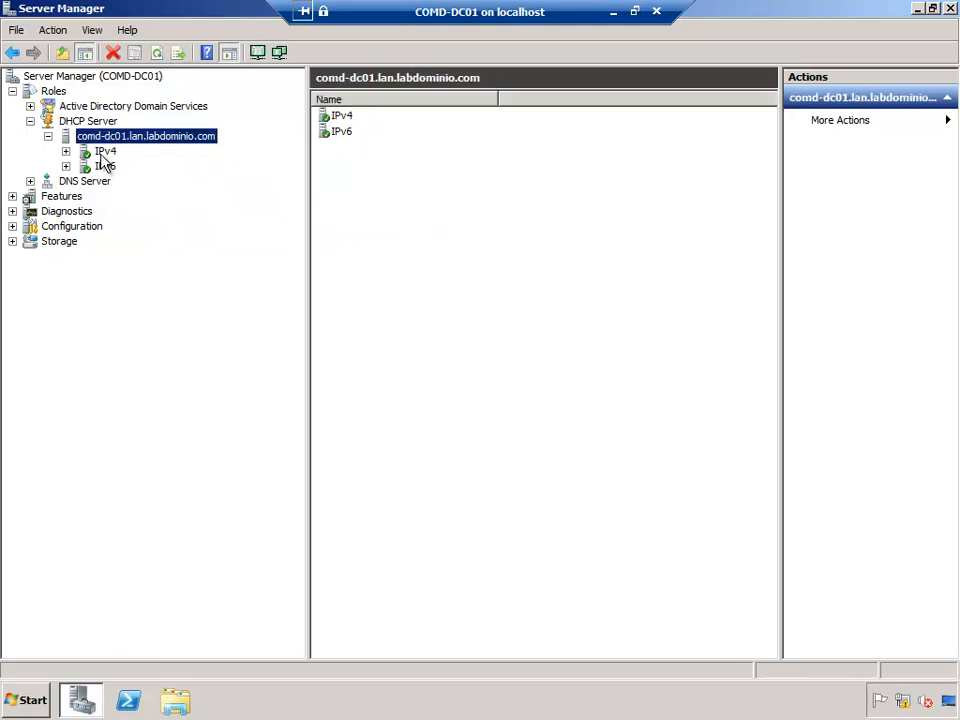
pyautogui.click(101, 153)
pyautogui.click(105, 211)
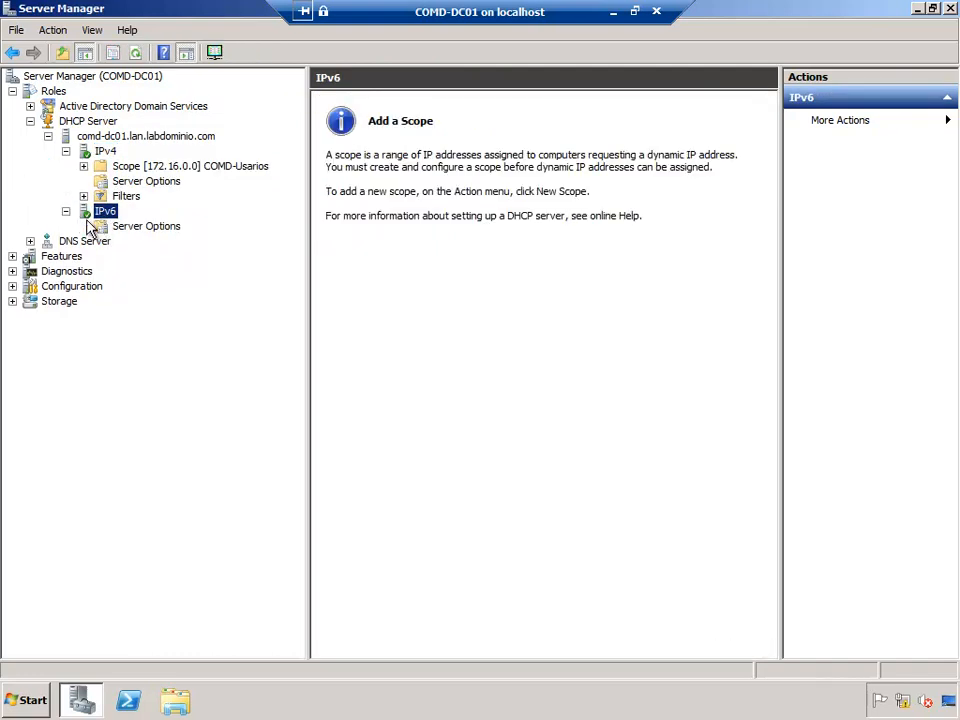
# Check the IPv6 node's Server Options and its properties, leaving the settings unchanged
pyautogui.click(112, 227)
pyautogui.click(101, 213)
pyautogui.click(147, 229)
pyautogui.click(104, 213)
pyautogui.rightClick(105, 217)
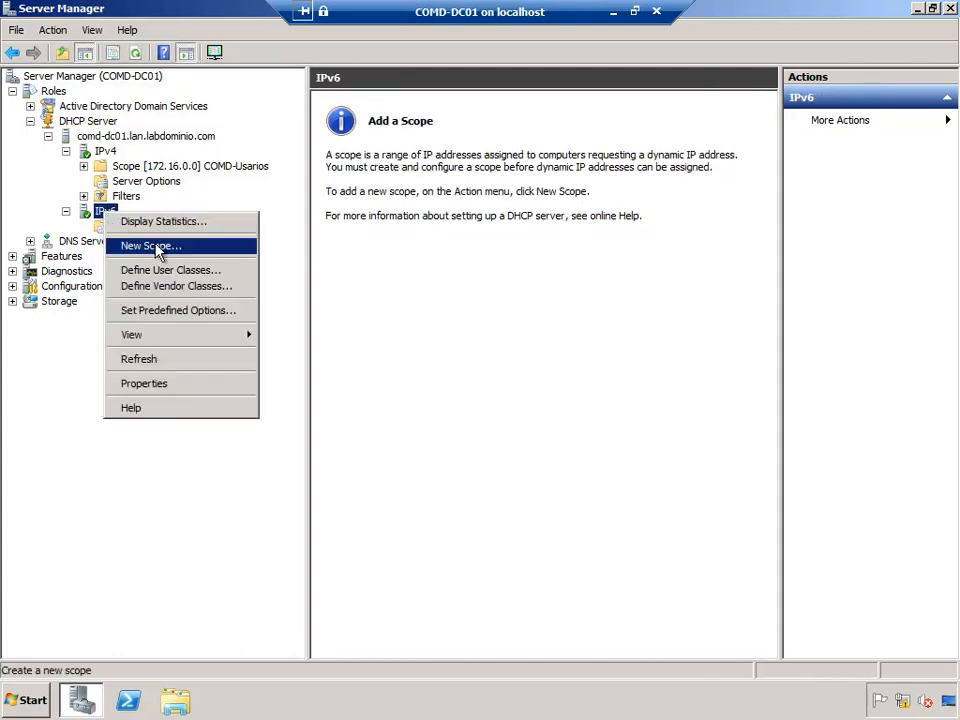
pyautogui.click(165, 385)
pyautogui.click(592, 576)
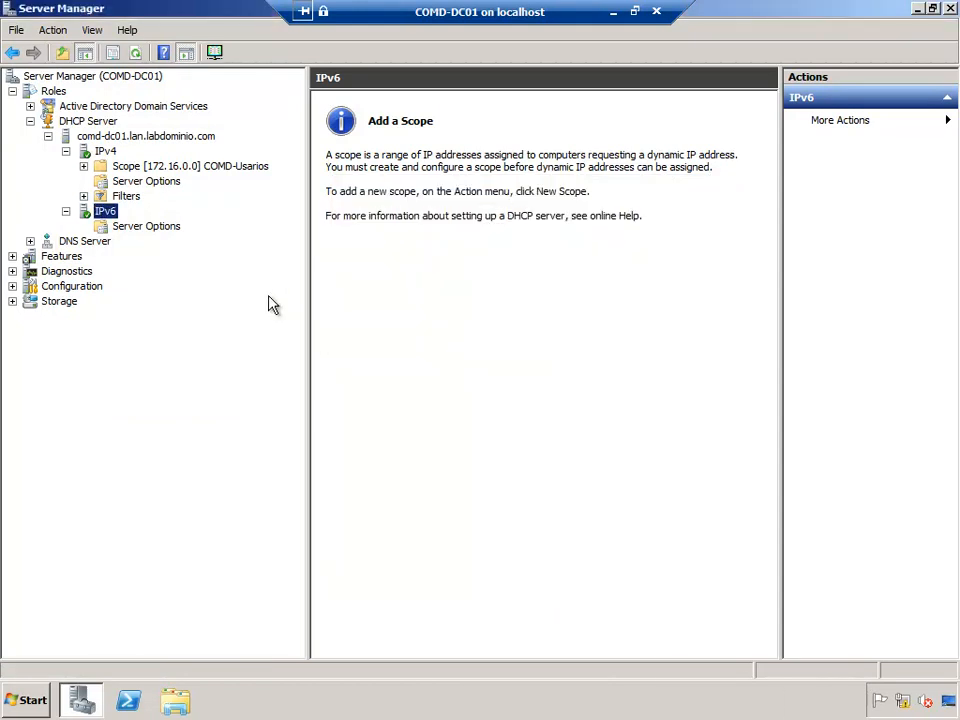
# Display the statistics of the IPv4 Scope [172.16.0.0] COMD-Usarios, review its address usage and close them
pyautogui.click(104, 151)
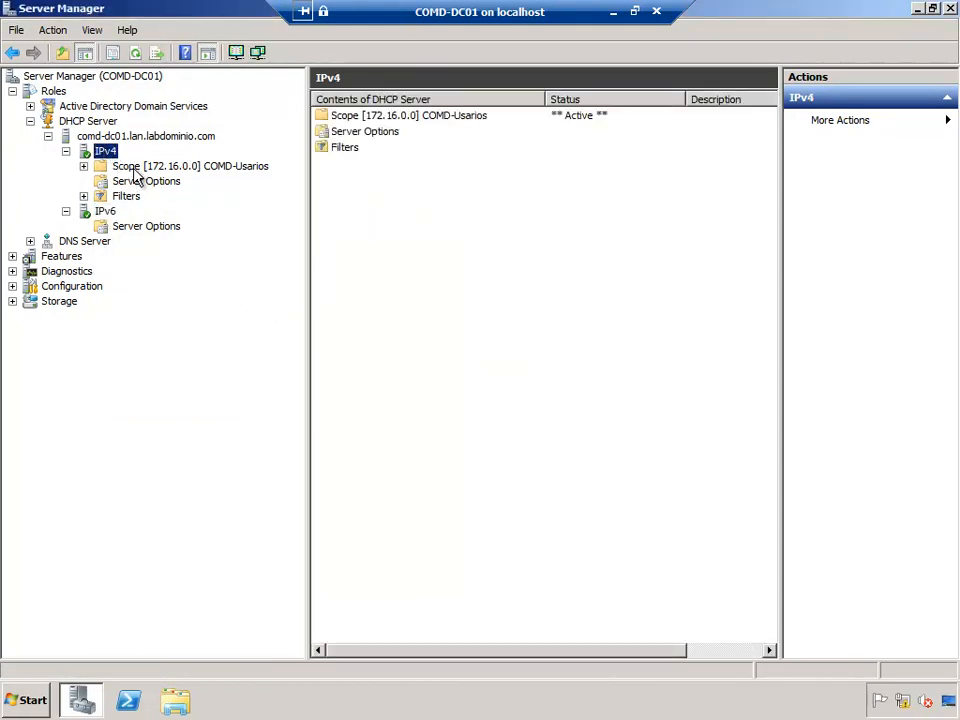
pyautogui.doubleClick(134, 168)
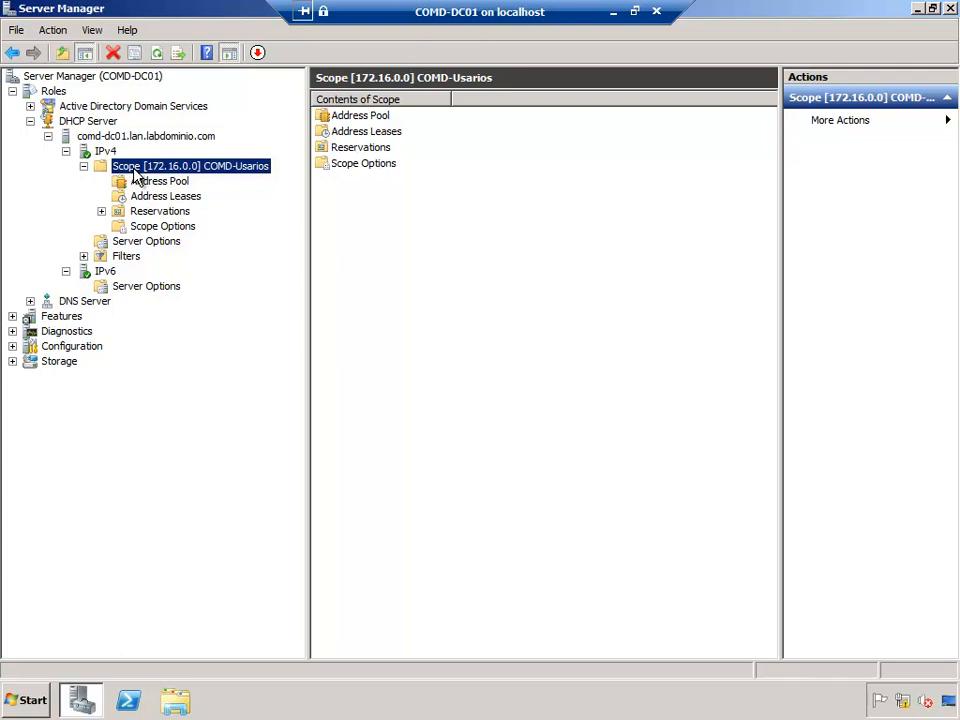
pyautogui.rightClick(134, 175)
pyautogui.click(140, 178)
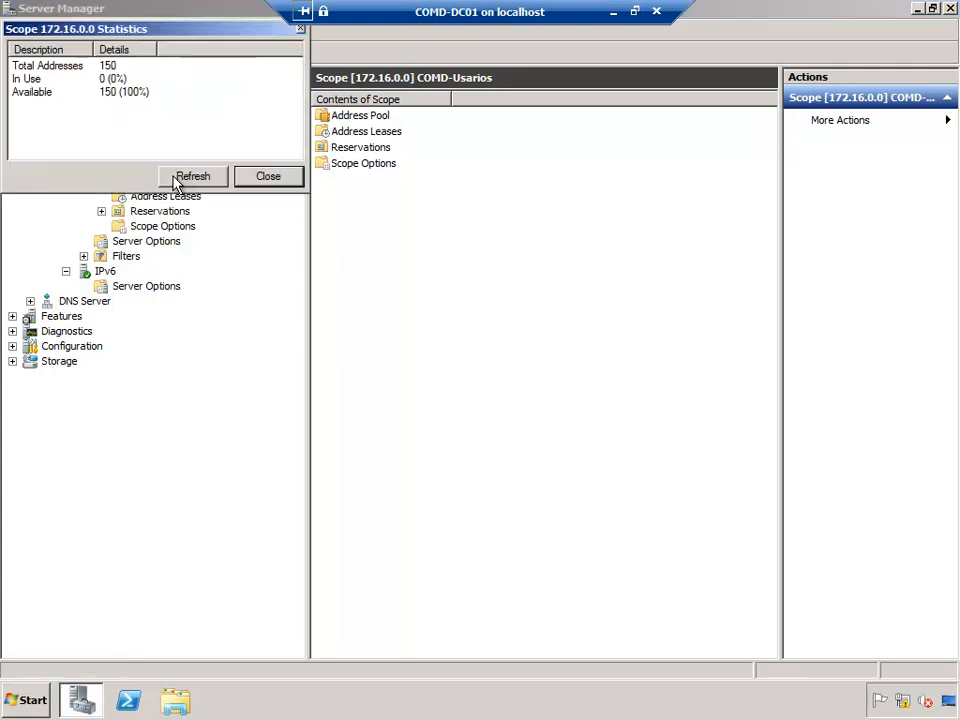
pyautogui.click(45, 66)
pyautogui.click(28, 80)
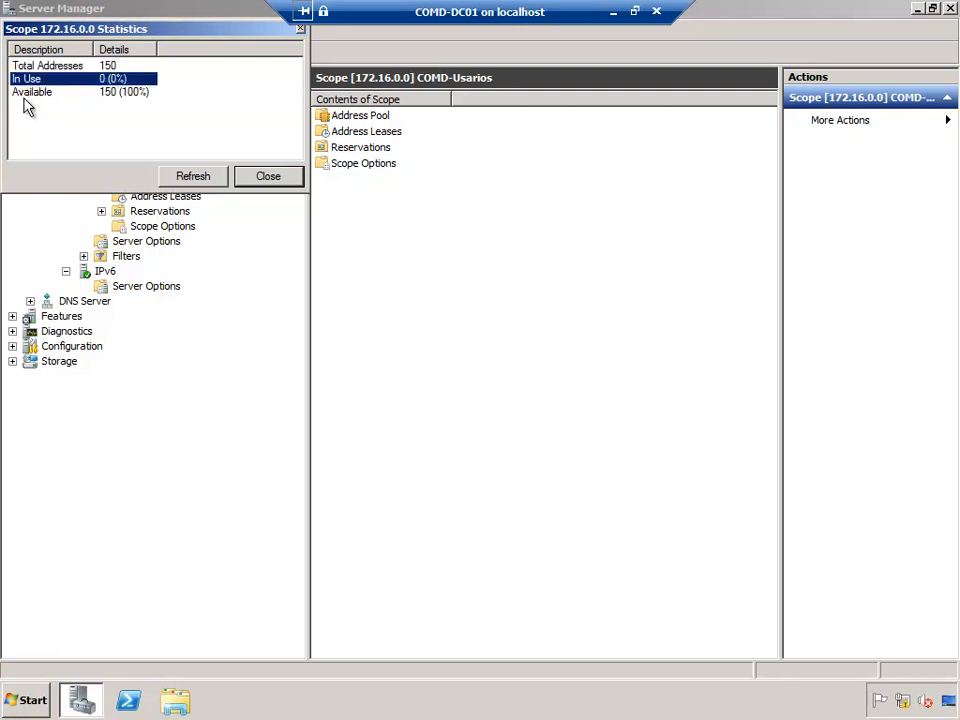
pyautogui.click(26, 93)
pyautogui.click(279, 182)
# Review the COMD-Usarios scope's General, DNS, Network Access Protection and Advanced properties, and cancel without changing anything
pyautogui.rightClick(176, 167)
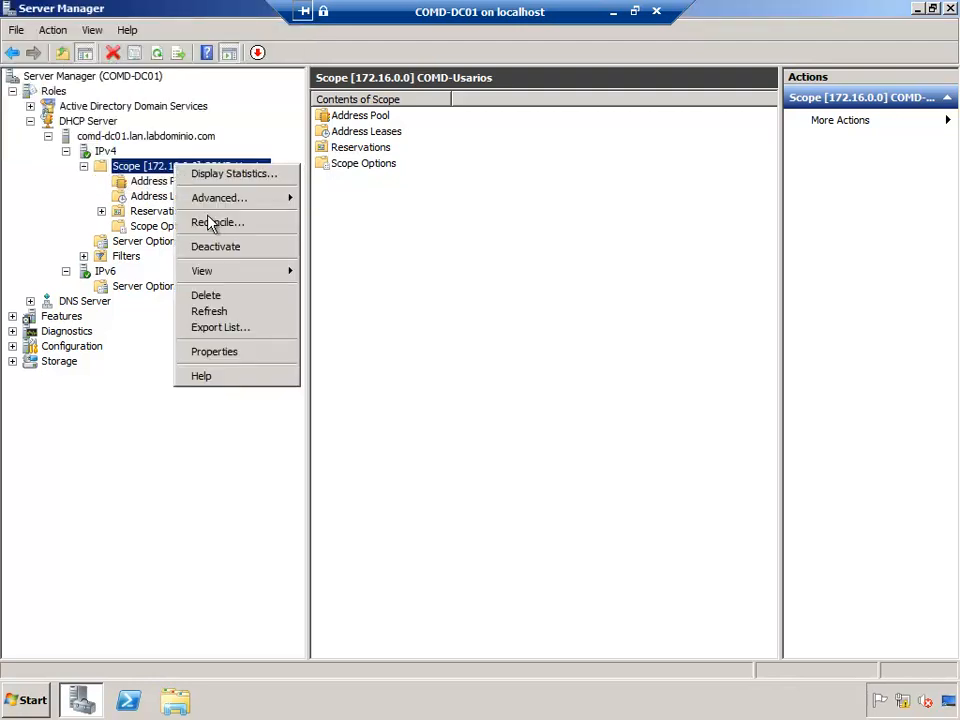
pyautogui.moveTo(249, 203)
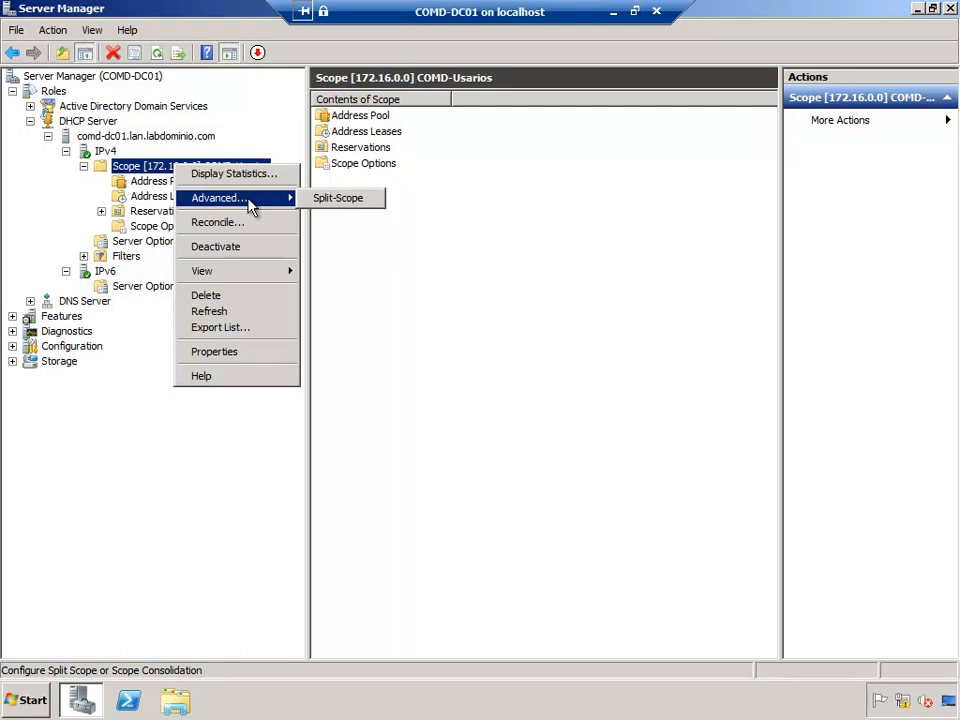
pyautogui.click(229, 358)
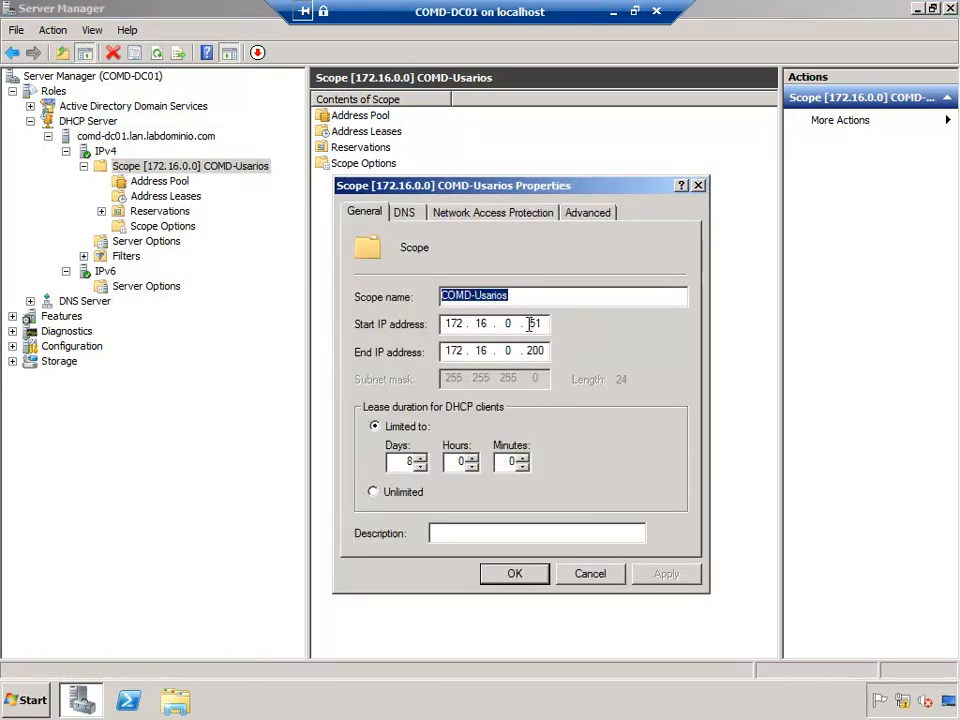
pyautogui.doubleClick(536, 324)
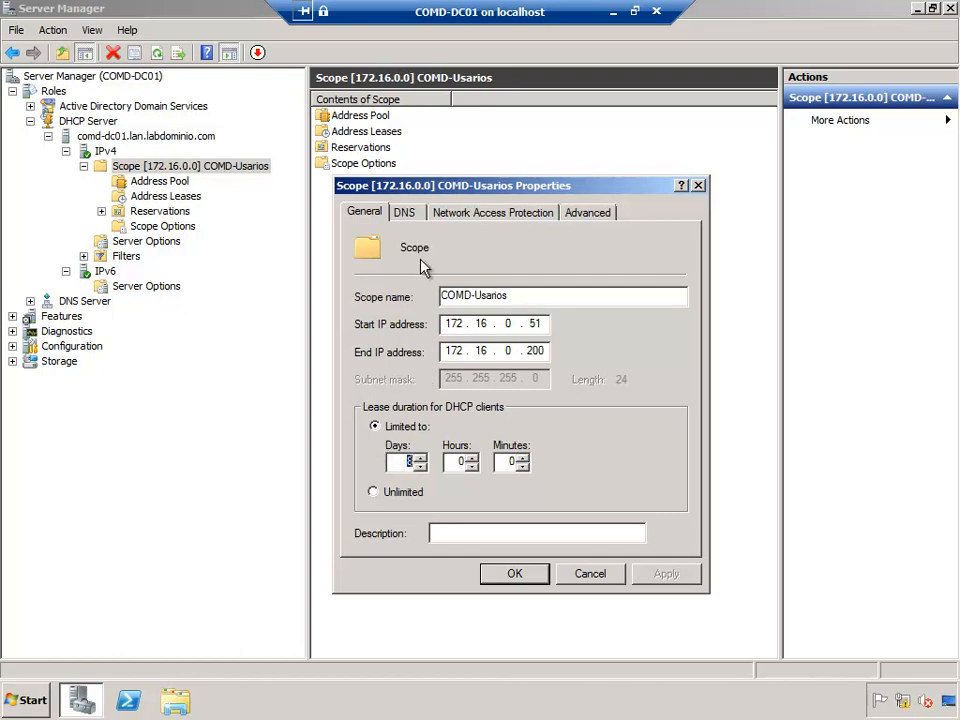
pyautogui.click(416, 215)
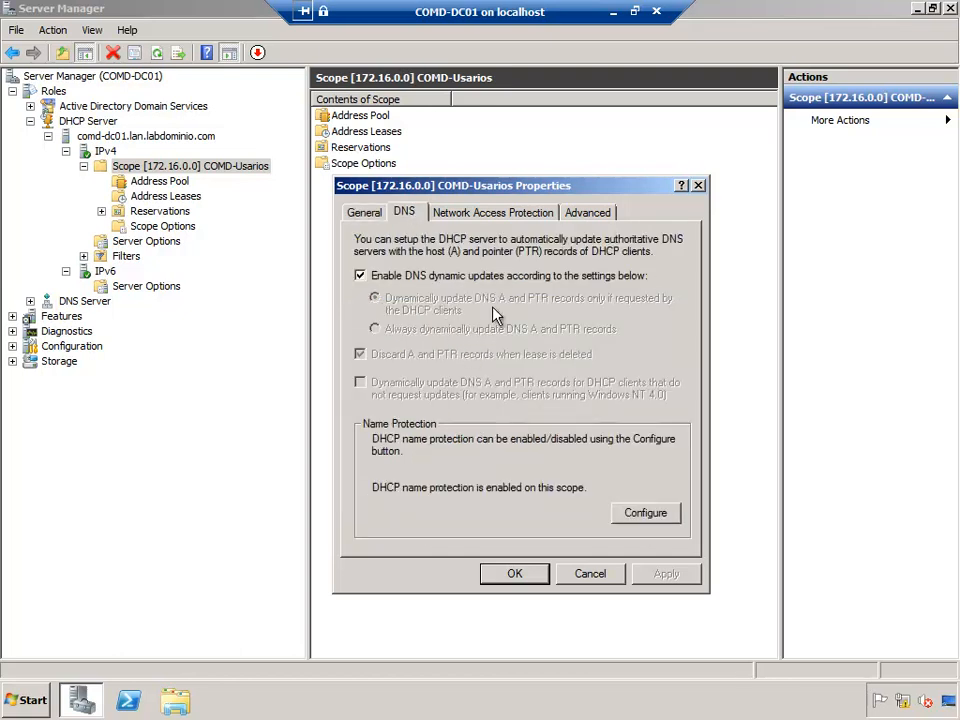
pyautogui.click(500, 213)
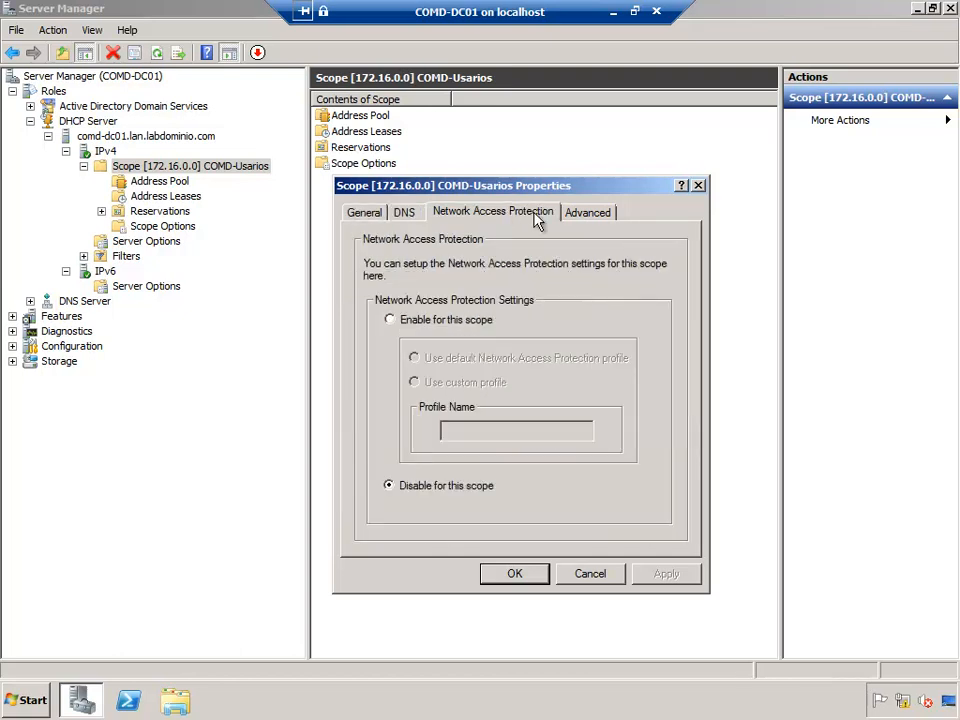
pyautogui.click(589, 214)
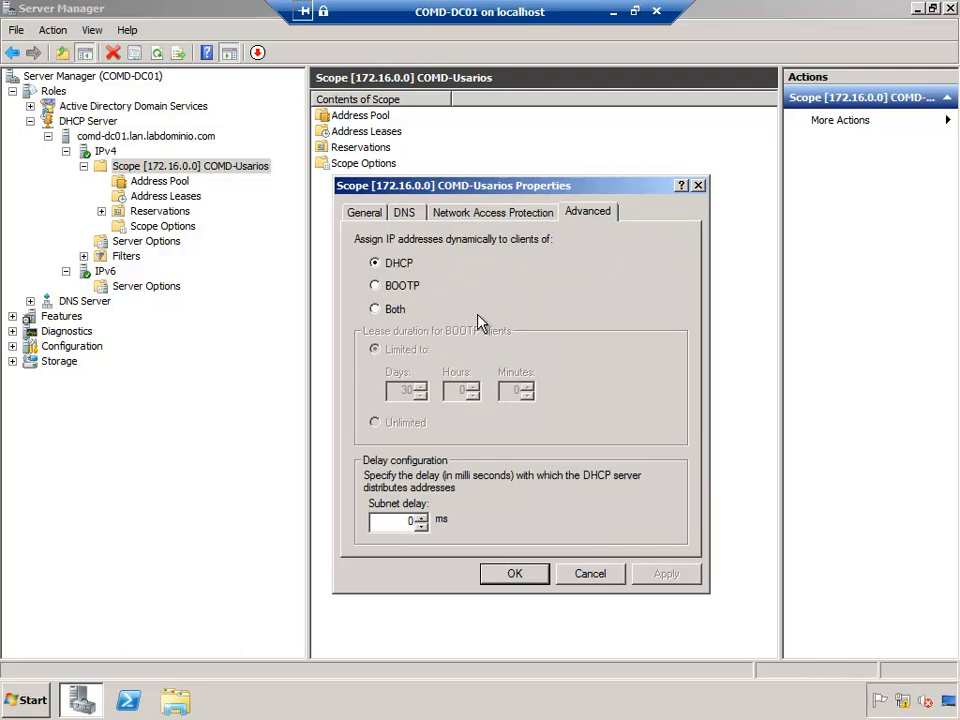
pyautogui.click(587, 574)
# Examine the scope's address pool and its address leases, narrowing the Lease Expiration column to show more lease details
pyautogui.click(152, 183)
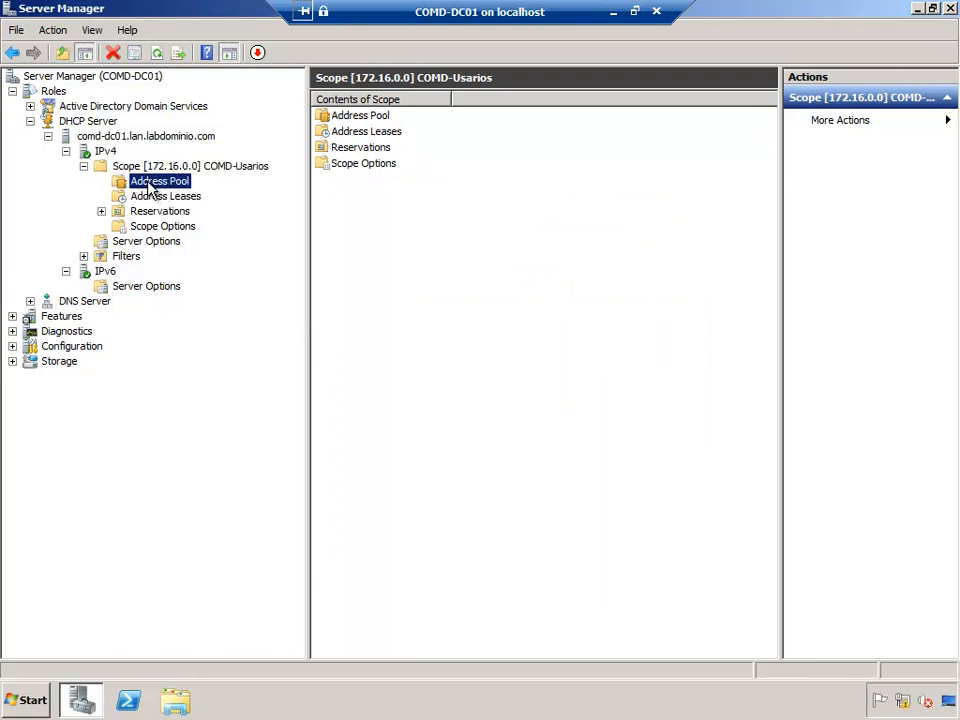
pyautogui.click(377, 118)
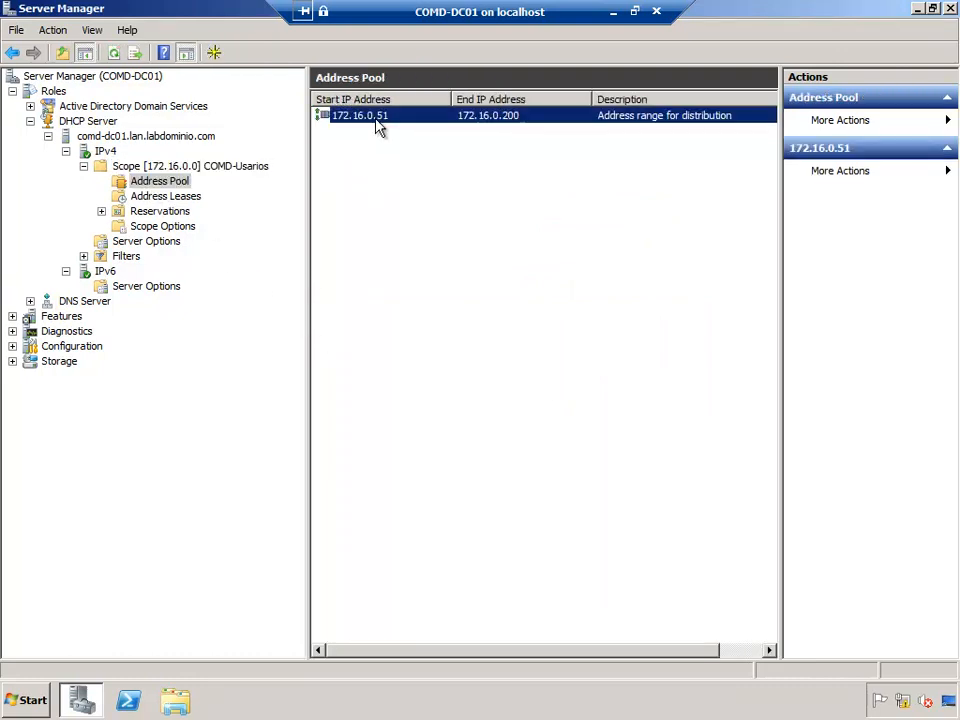
pyautogui.rightClick(380, 126)
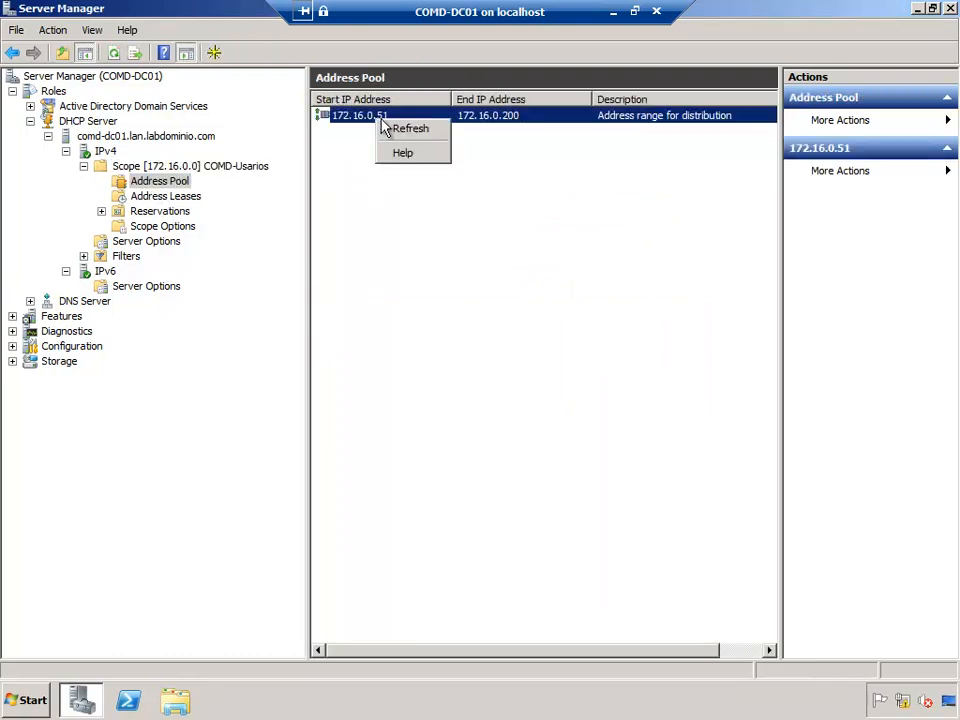
pyautogui.click(406, 130)
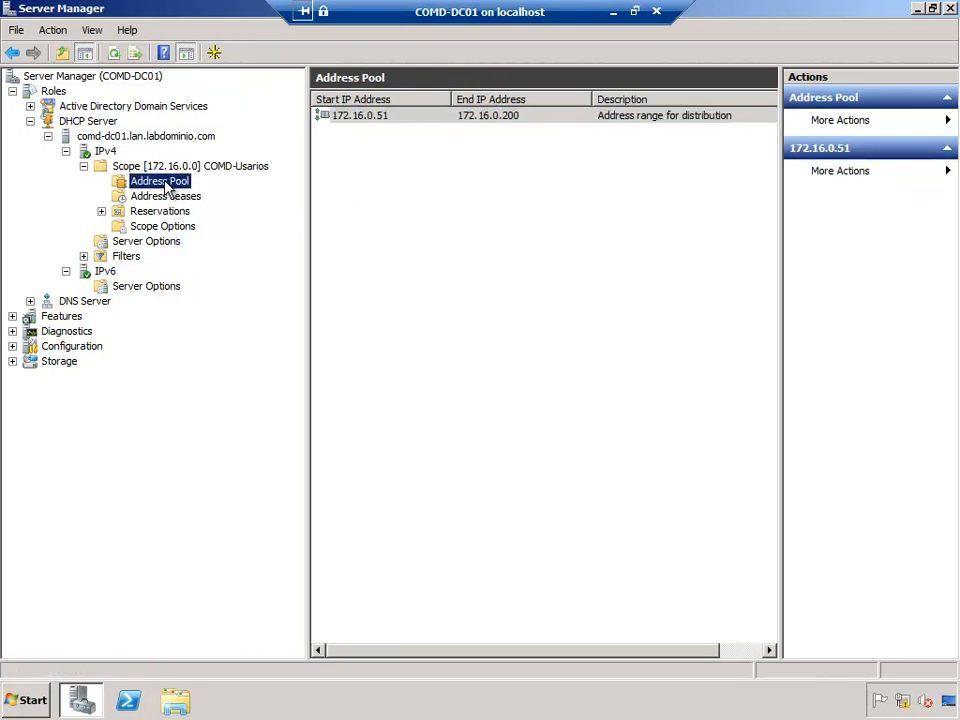
pyautogui.click(155, 199)
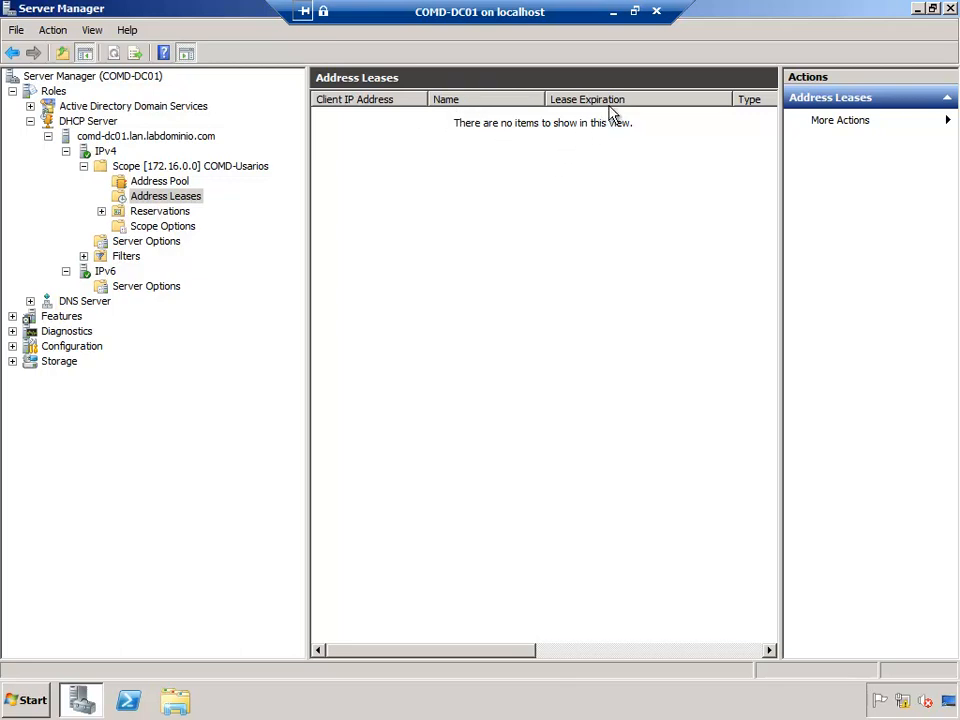
pyautogui.moveTo(731, 99); pyautogui.dragTo(640, 105)
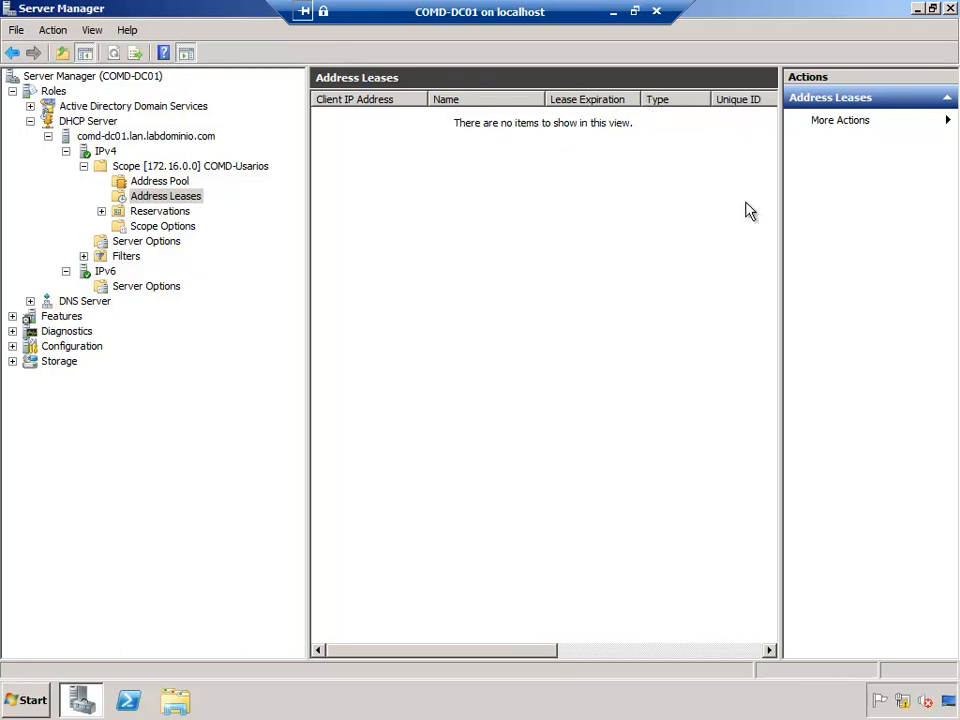
# Review the new reservation form for the scope, trying IP address 172.16.0.88, and close it without adding a reservation
pyautogui.click(140, 213)
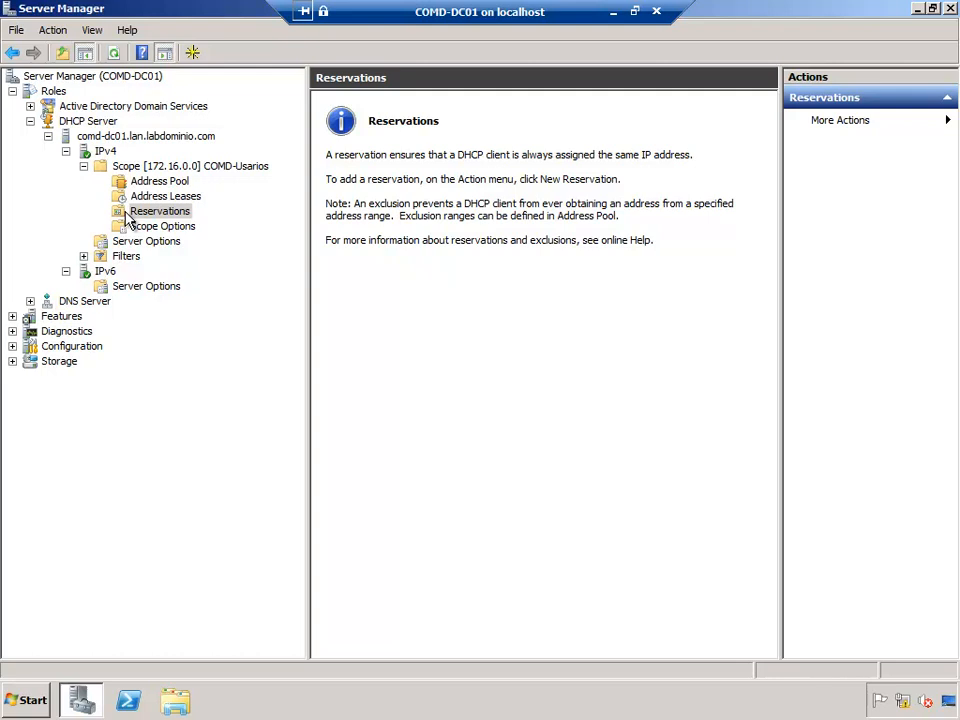
pyautogui.rightClick(128, 214)
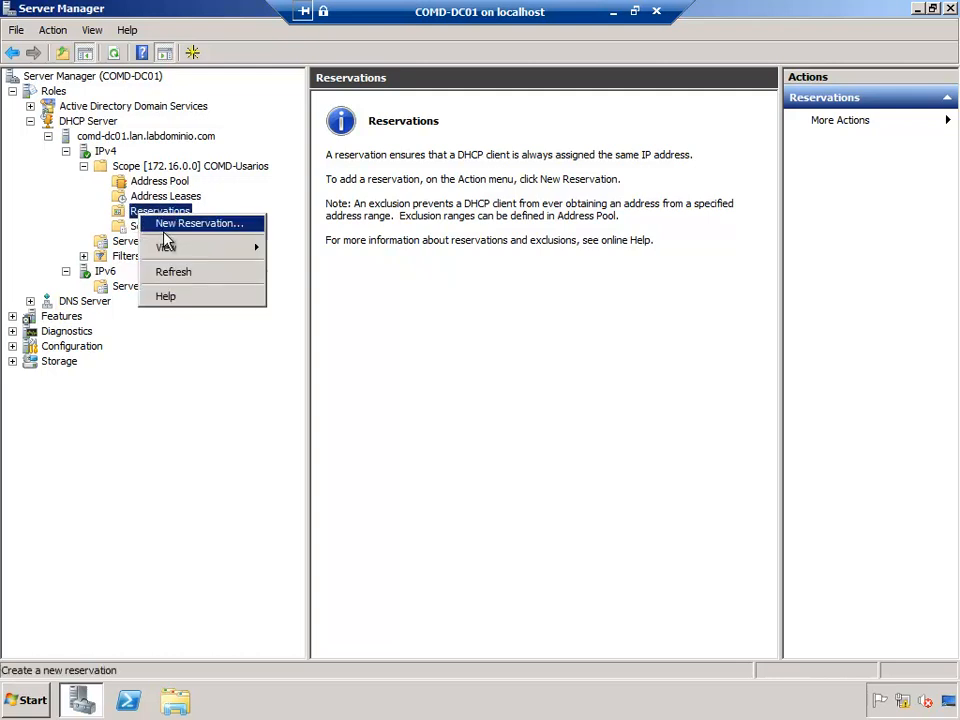
pyautogui.click(183, 234)
pyautogui.moveTo(249, 86); pyautogui.dragTo(472, 250)
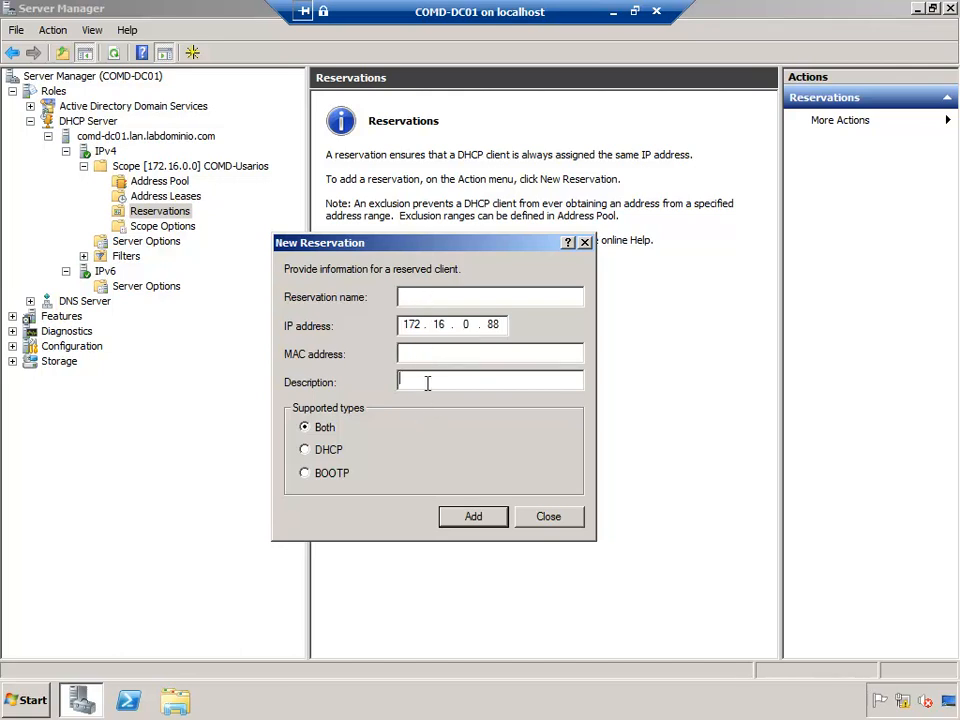
pyautogui.click(549, 517)
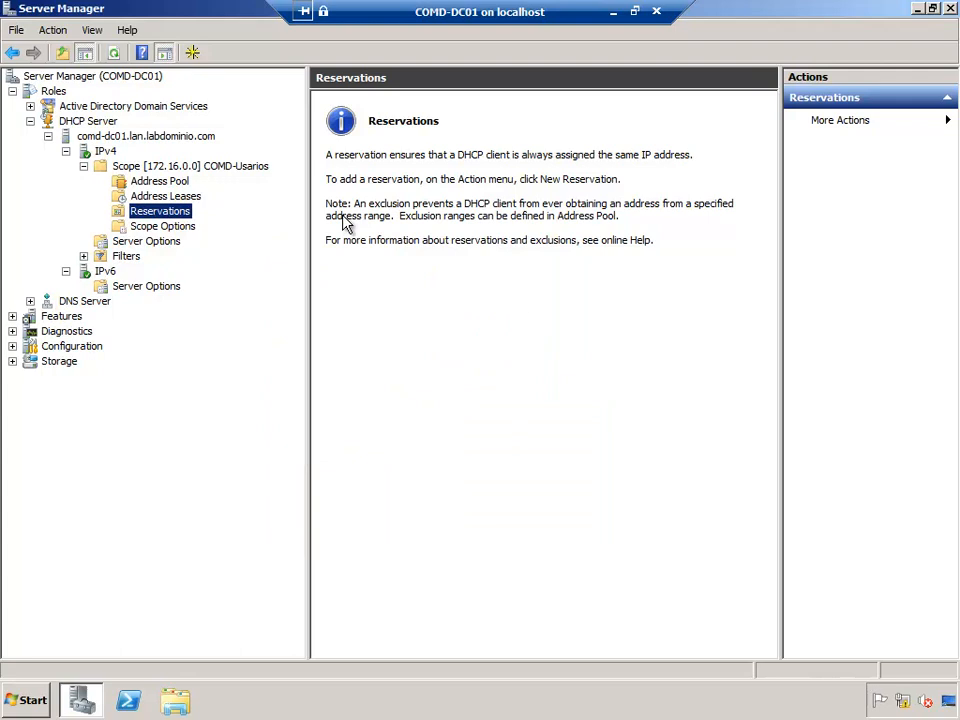
# Examine the scope options 006 DNS Servers, 015 DNS Domain Name and 044 WINS/NBNS Servers with their values
pyautogui.click(152, 228)
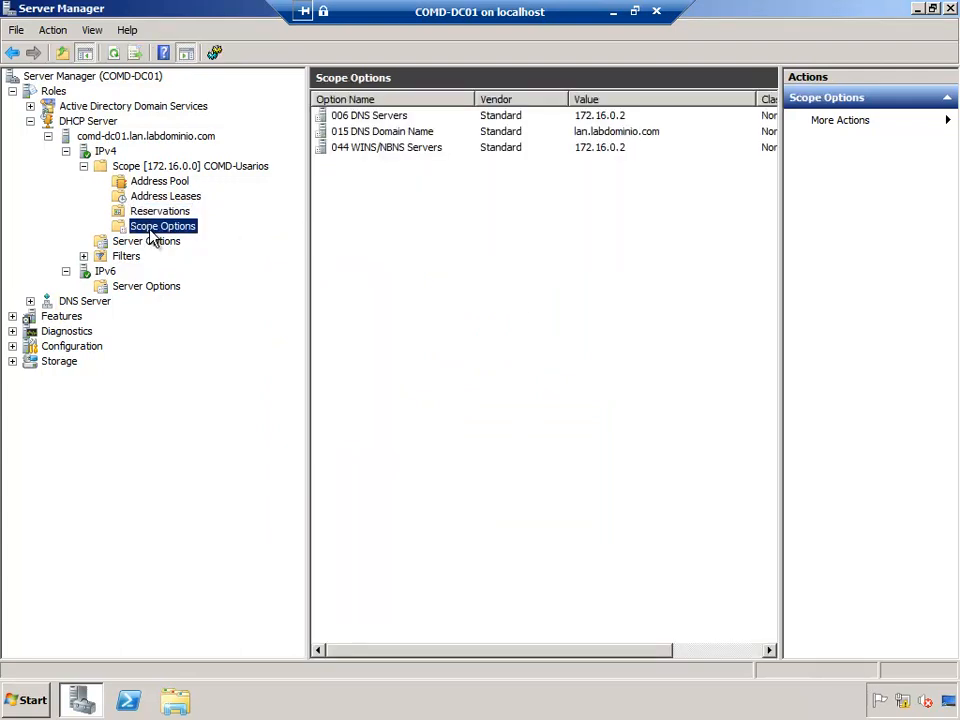
pyautogui.click(362, 119)
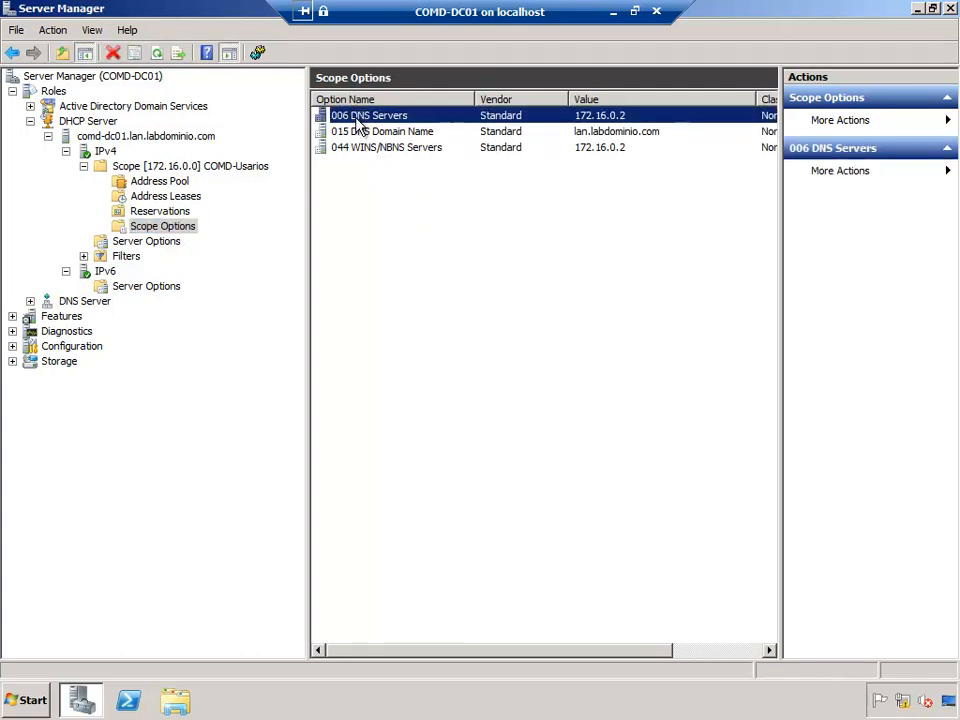
pyautogui.click(366, 133)
pyautogui.click(350, 152)
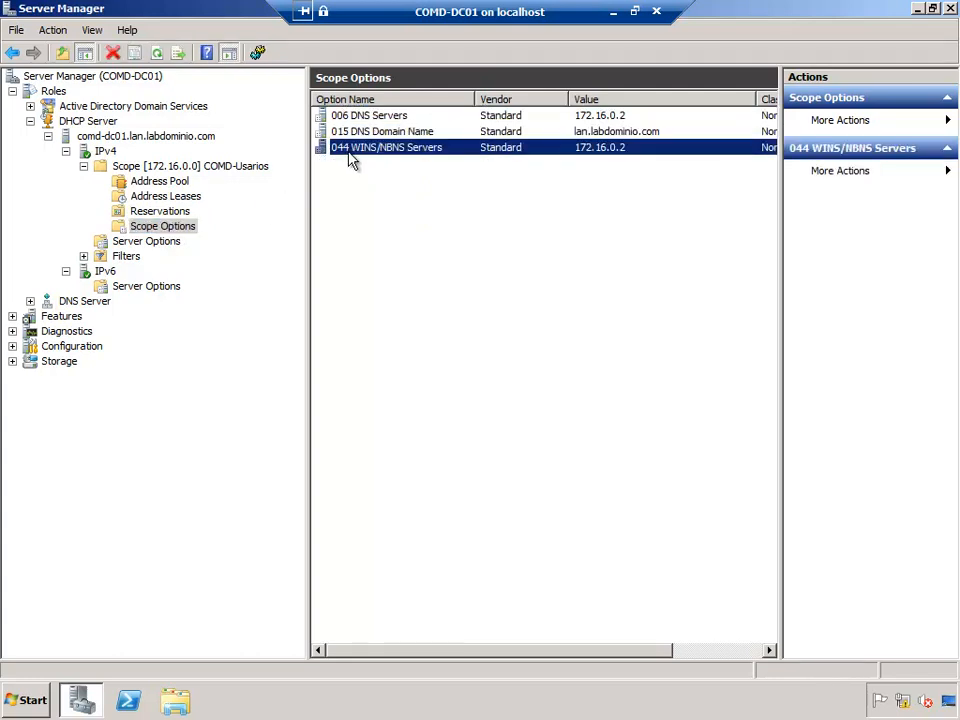
pyautogui.click(358, 118)
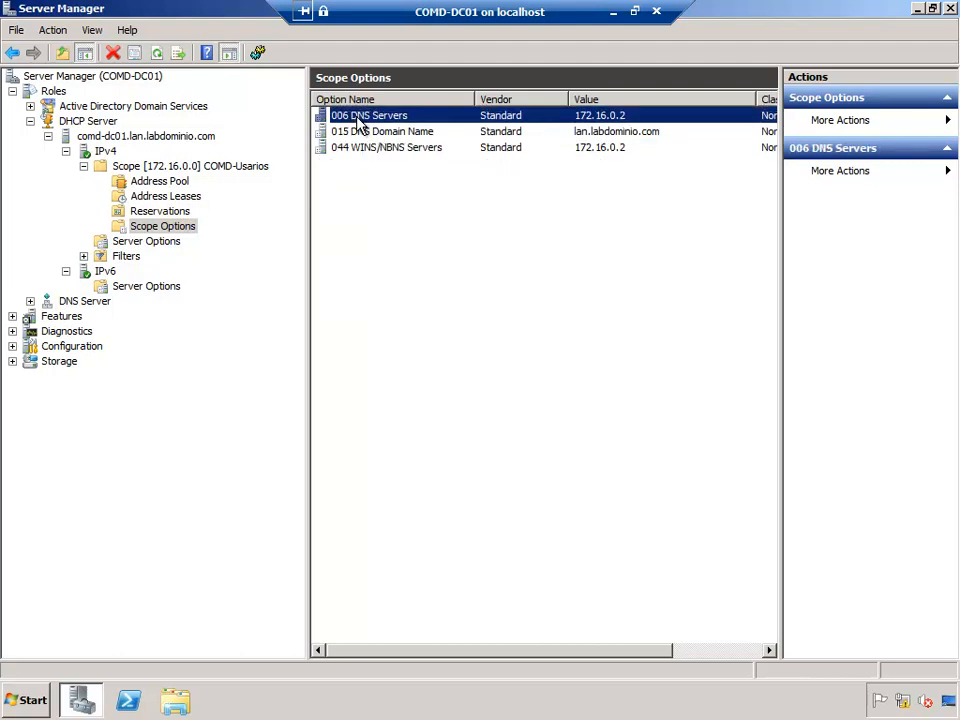
pyautogui.click(379, 132)
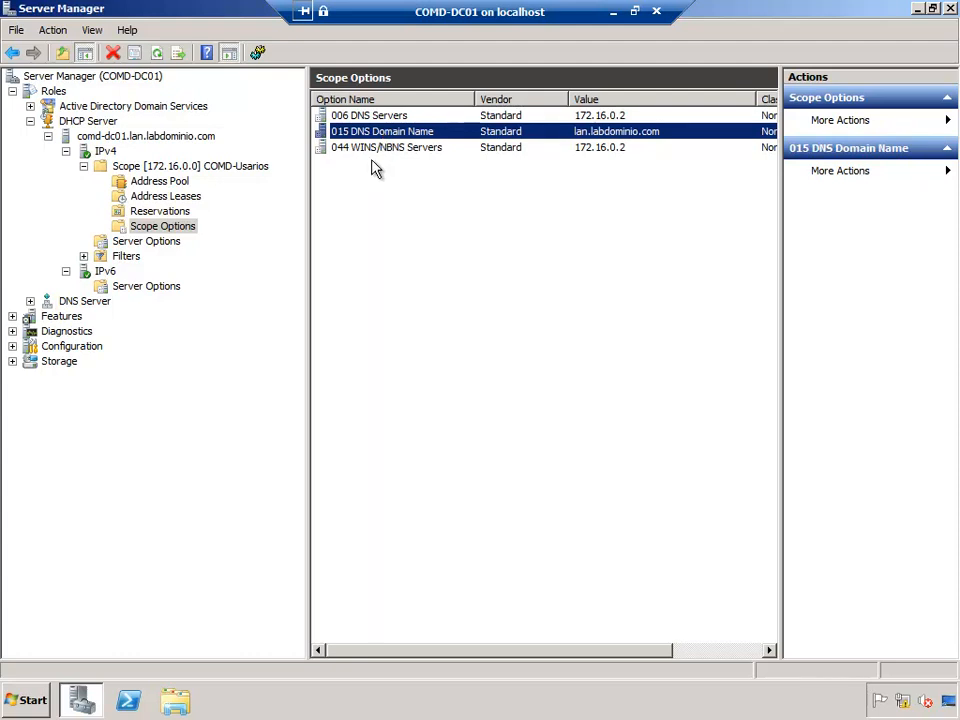
pyautogui.click(380, 150)
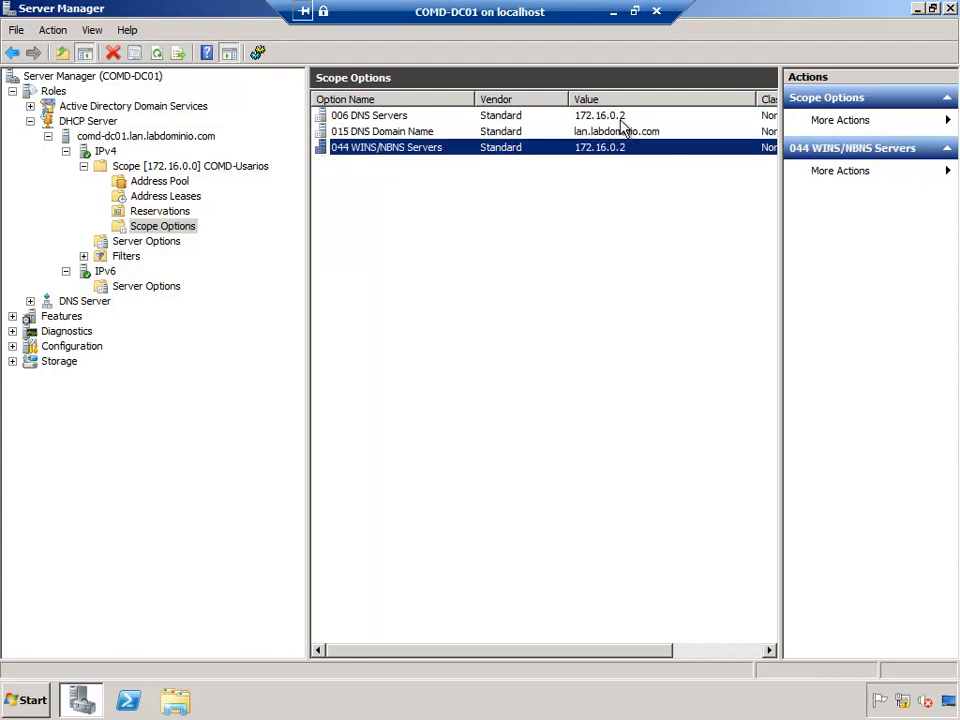
pyautogui.press('Up')
pyautogui.press('Up')
pyautogui.press('Down')
pyautogui.press('Down')
# Try to open the properties of the 044 WINS/NBNS Servers option from the scope options
pyautogui.rightClick(367, 152)
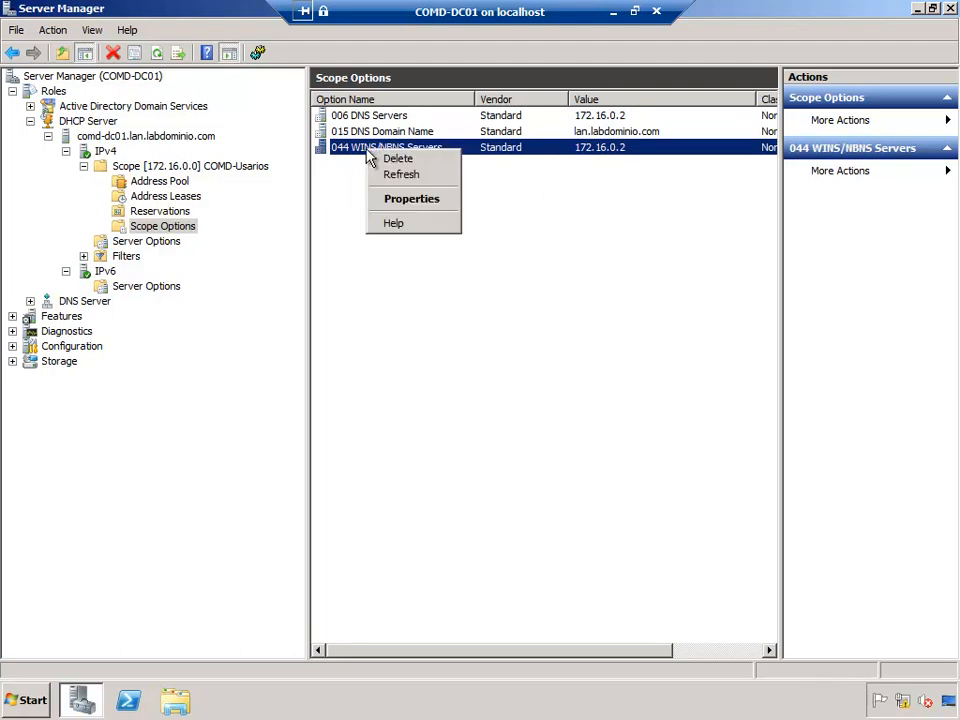
pyautogui.click(400, 200)
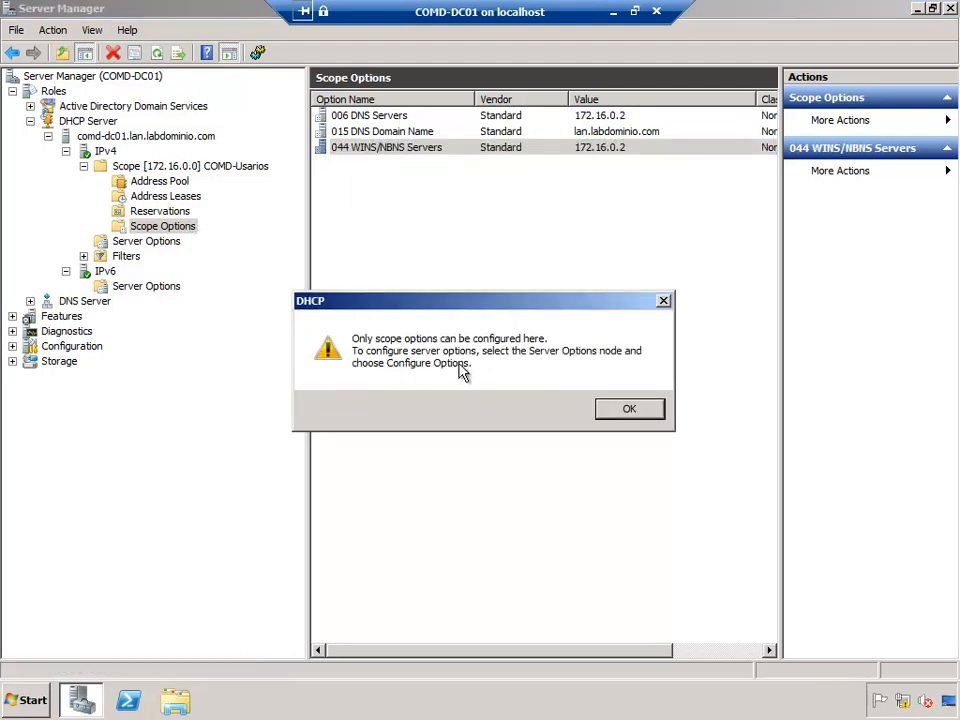
pyautogui.click(628, 410)
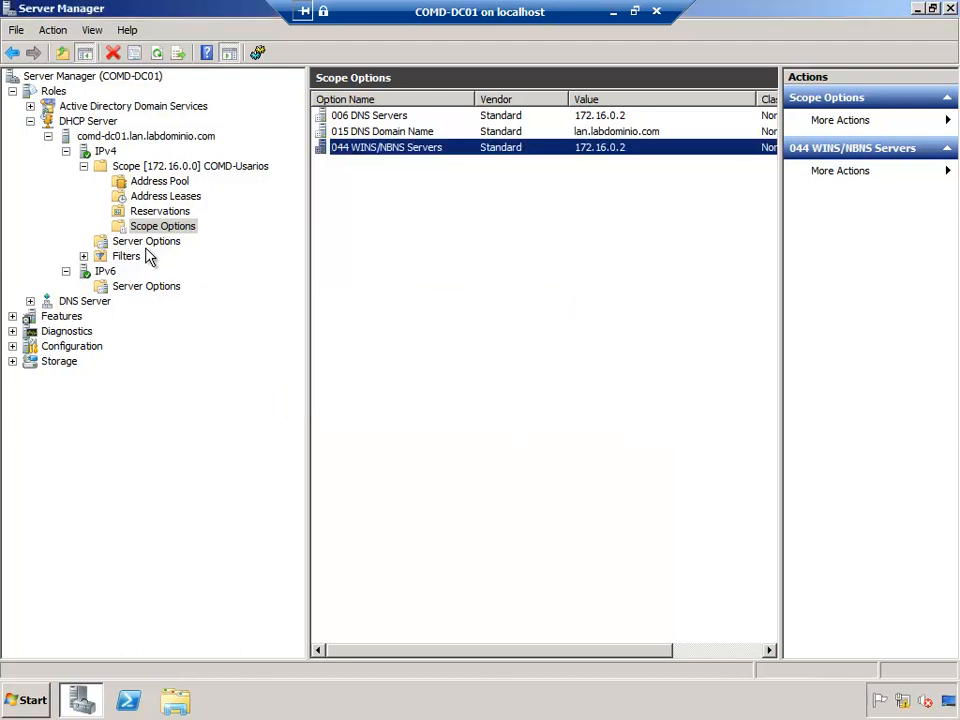
# Review the properties of the 044 WINS/NBNS Servers option in the IPv4 server options and close them unchanged
pyautogui.click(146, 245)
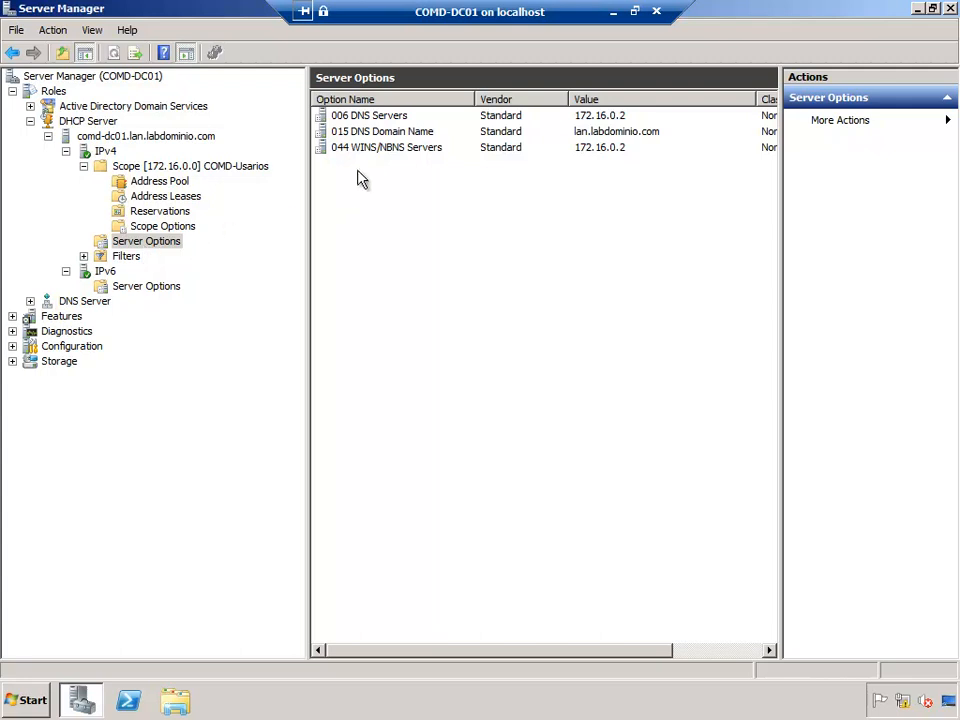
pyautogui.rightClick(375, 149)
pyautogui.click(415, 194)
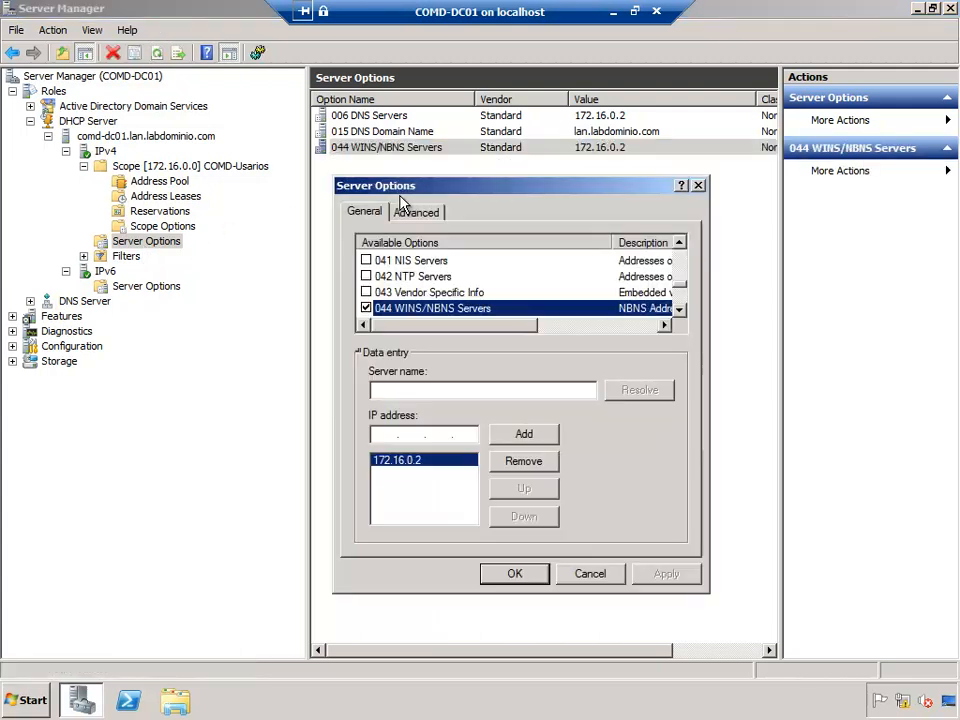
pyautogui.click(698, 185)
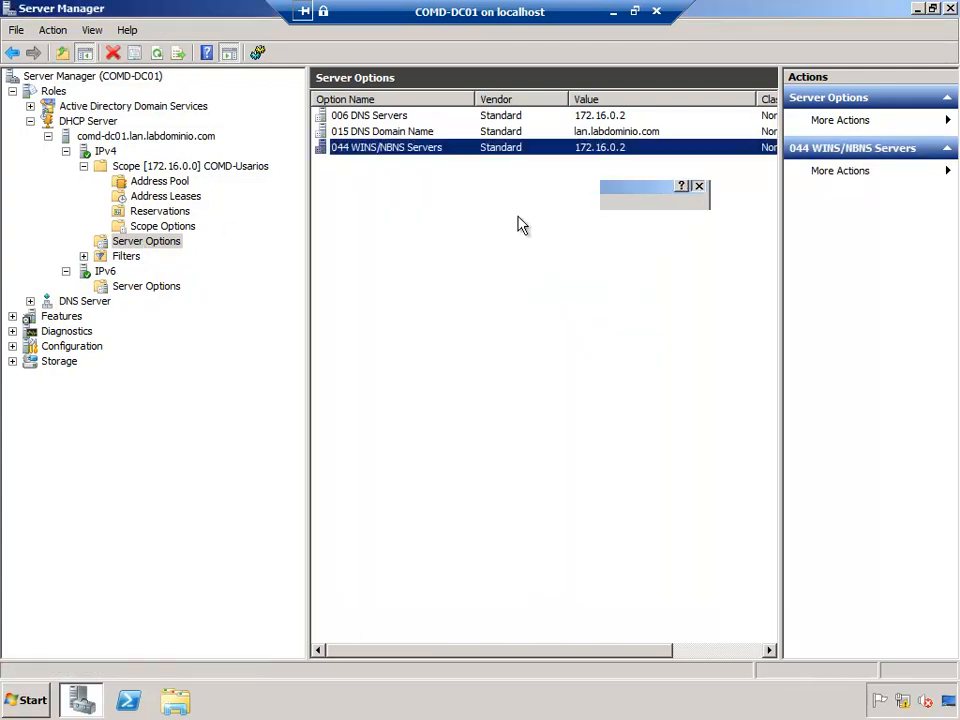
# Collapse the COMD-Usarios scope in the console tree and show the IPv4 server options
pyautogui.click(84, 166)
pyautogui.click(143, 167)
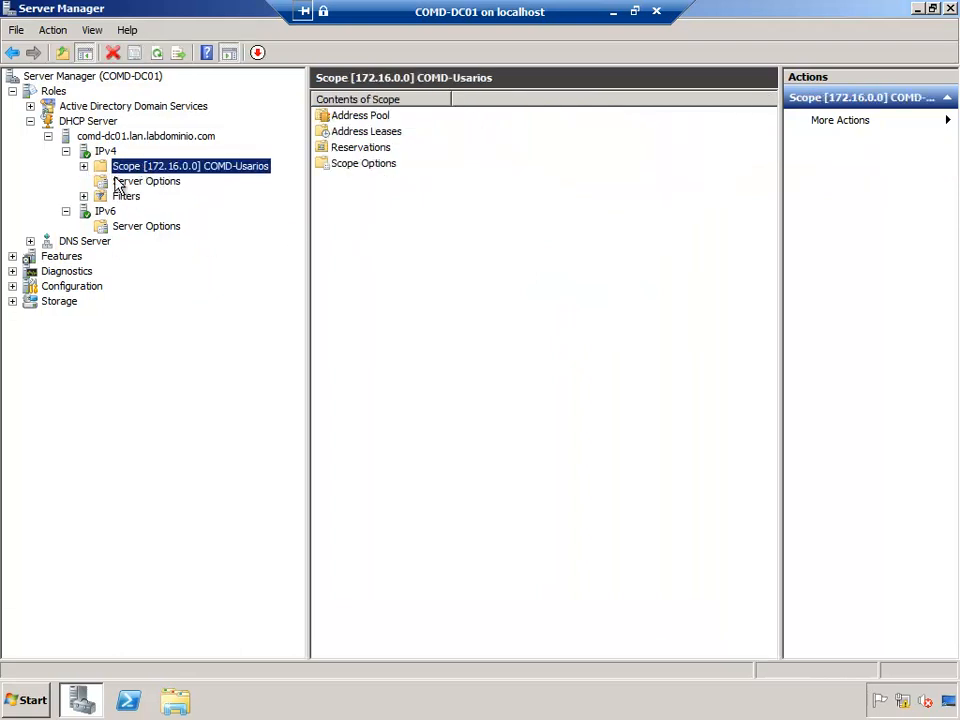
pyautogui.click(125, 182)
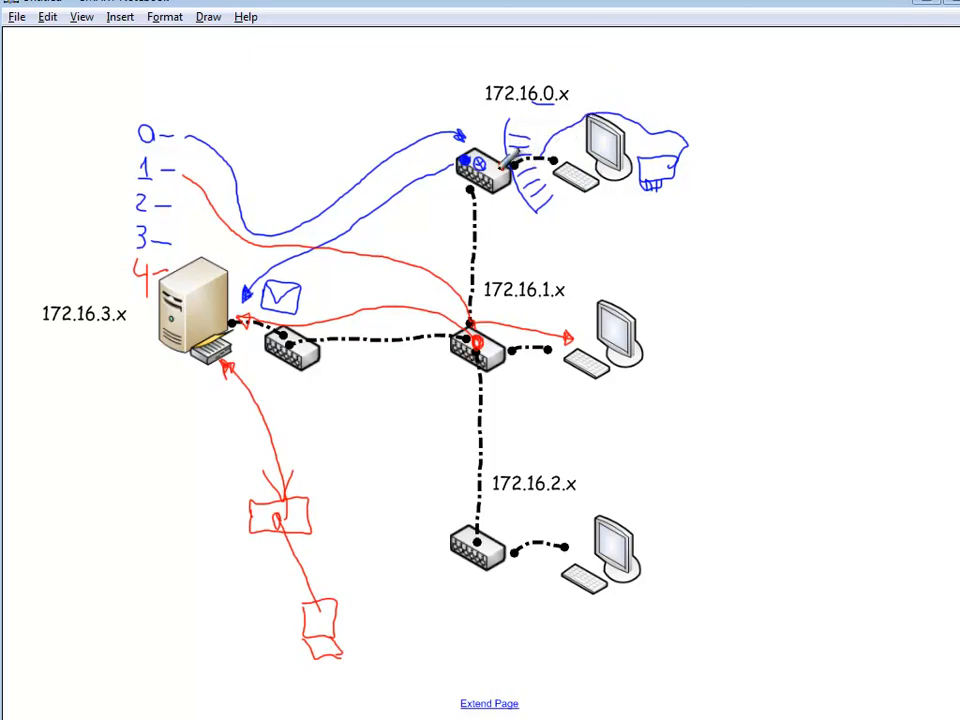
# Switch to SMART Notebook and mark the 172.16.0.x, 172.16.1.x and 172.16.2.x routers in the network diagram with red dots
pyautogui.moveTo(503, 167); pyautogui.dragTo(500, 166)
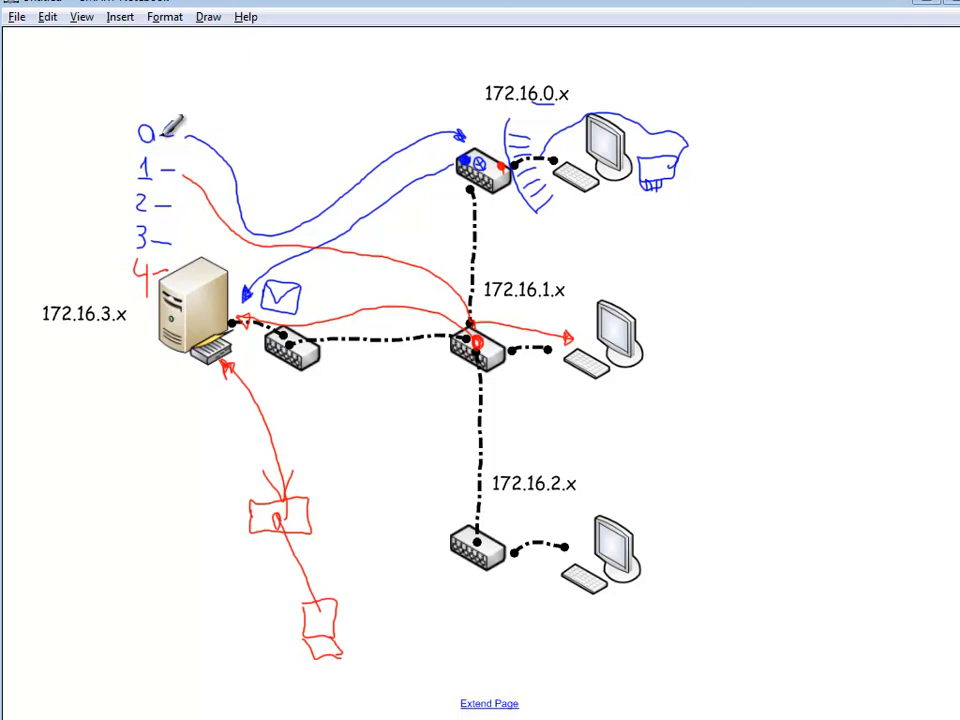
pyautogui.moveTo(165, 132); pyautogui.dragTo(186, 134)
pyautogui.moveTo(502, 164); pyautogui.dragTo(500, 166)
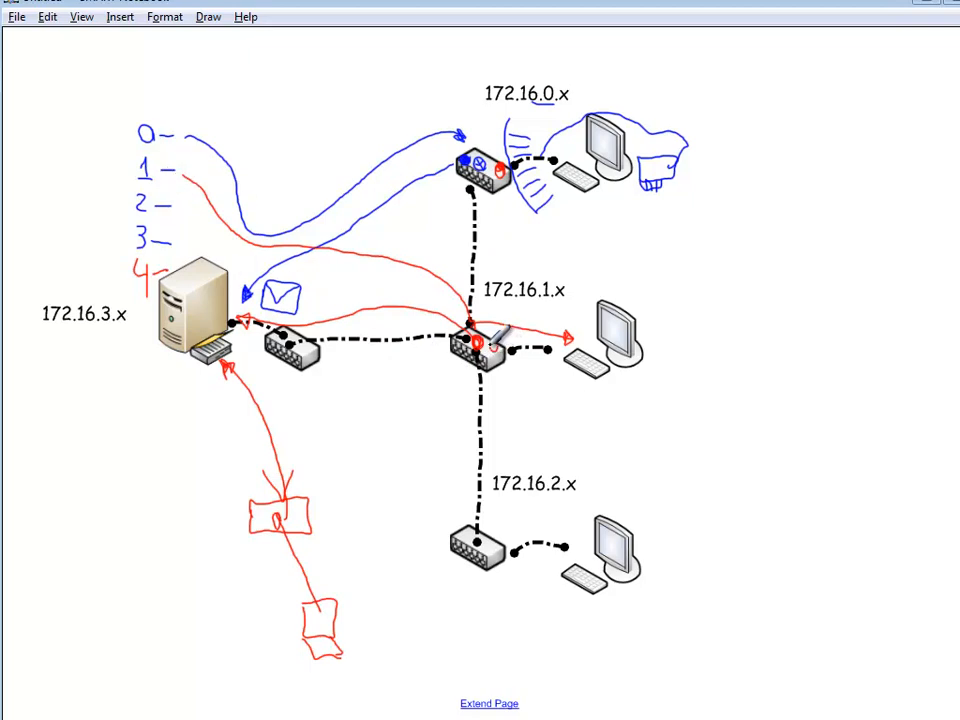
pyautogui.moveTo(493, 345); pyautogui.dragTo(496, 350)
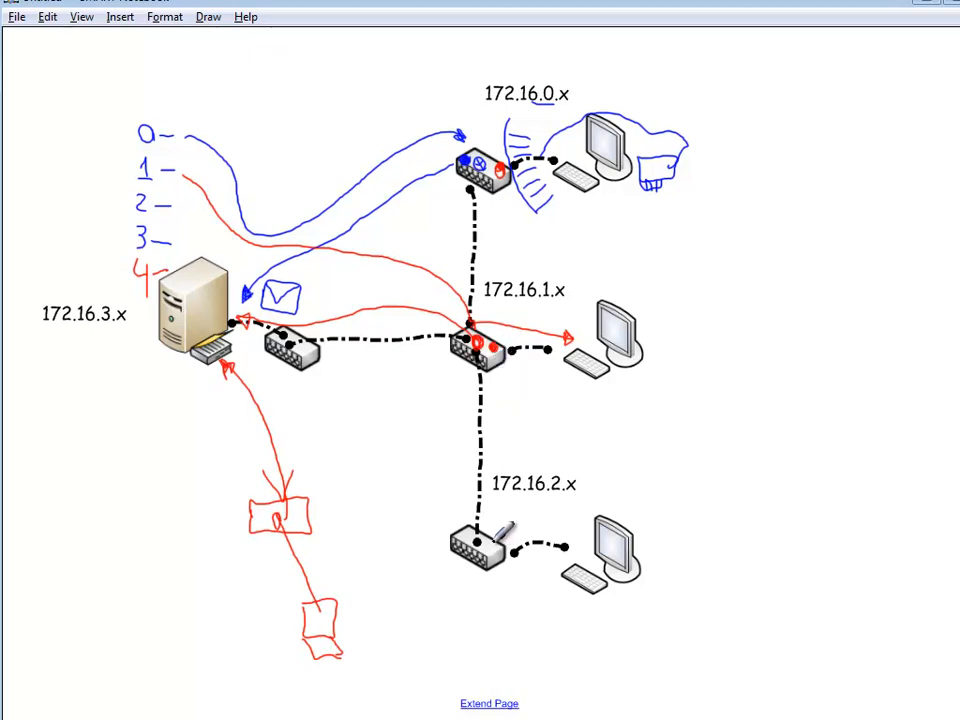
pyautogui.click(494, 547)
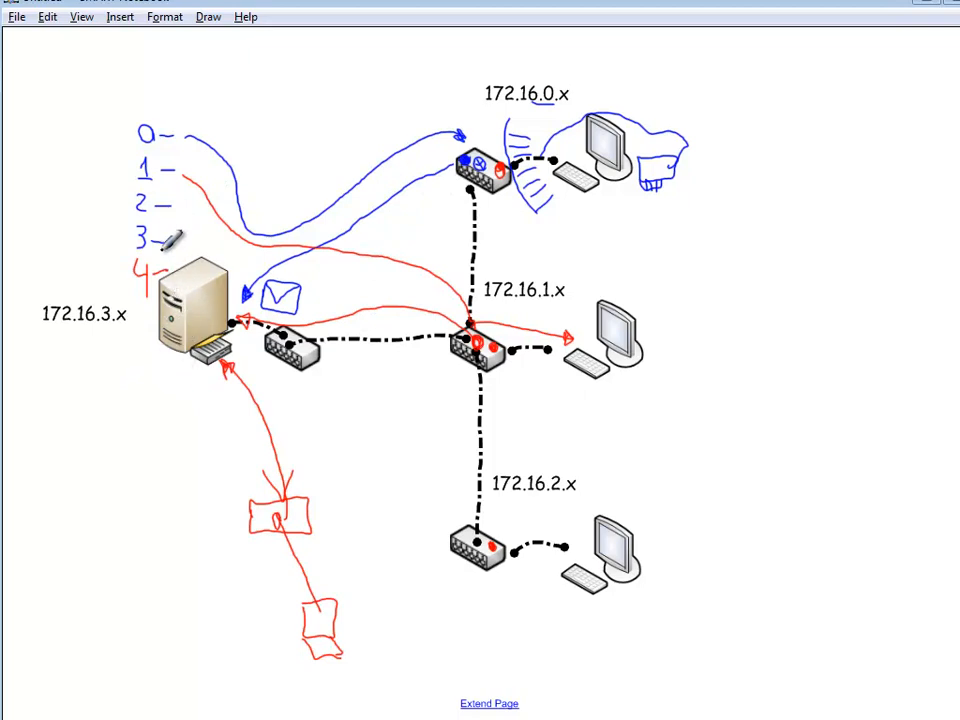
pyautogui.moveTo(155, 325)
pyautogui.mouseDown()
pyautogui.moveTo(125, 286)
pyautogui.moveTo(134, 271)
pyautogui.moveTo(121, 160)
pyautogui.moveTo(132, 128)
pyautogui.mouseUp()
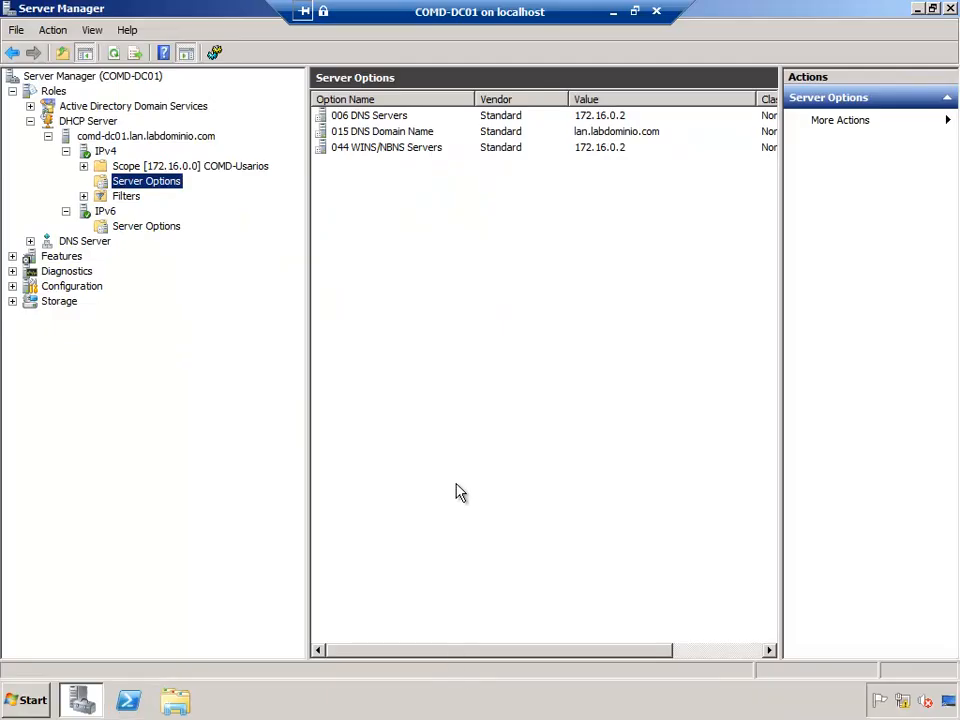
# Switch back to Server Manager and examine the server options 006 DNS Servers, 015 DNS Domain Name and 044 WINS/NBNS Servers
pyautogui.click(390, 123)
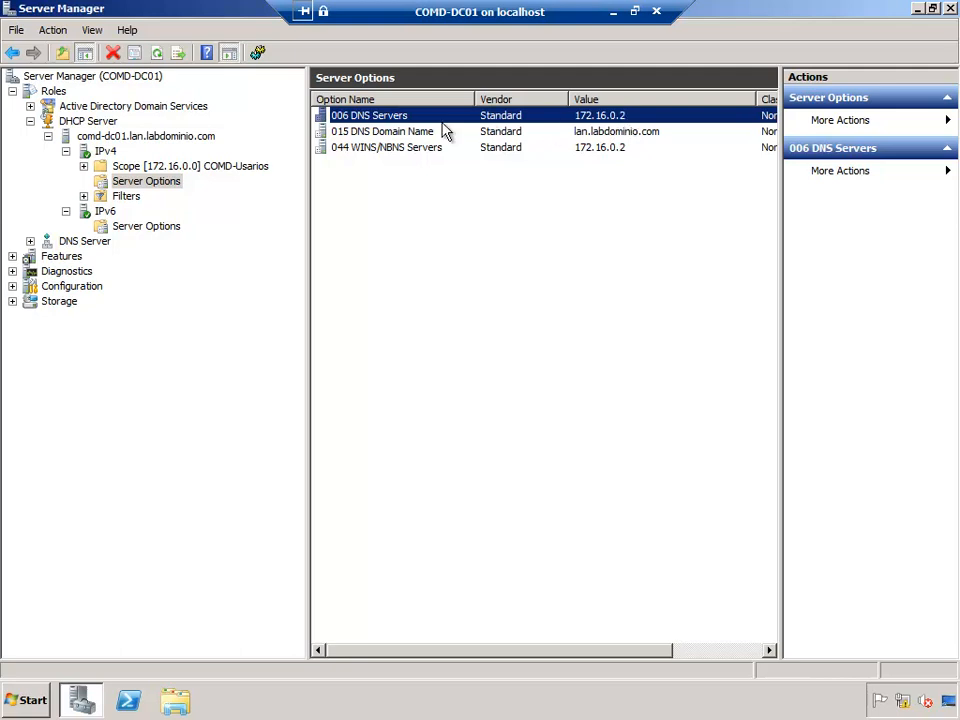
pyautogui.click(400, 133)
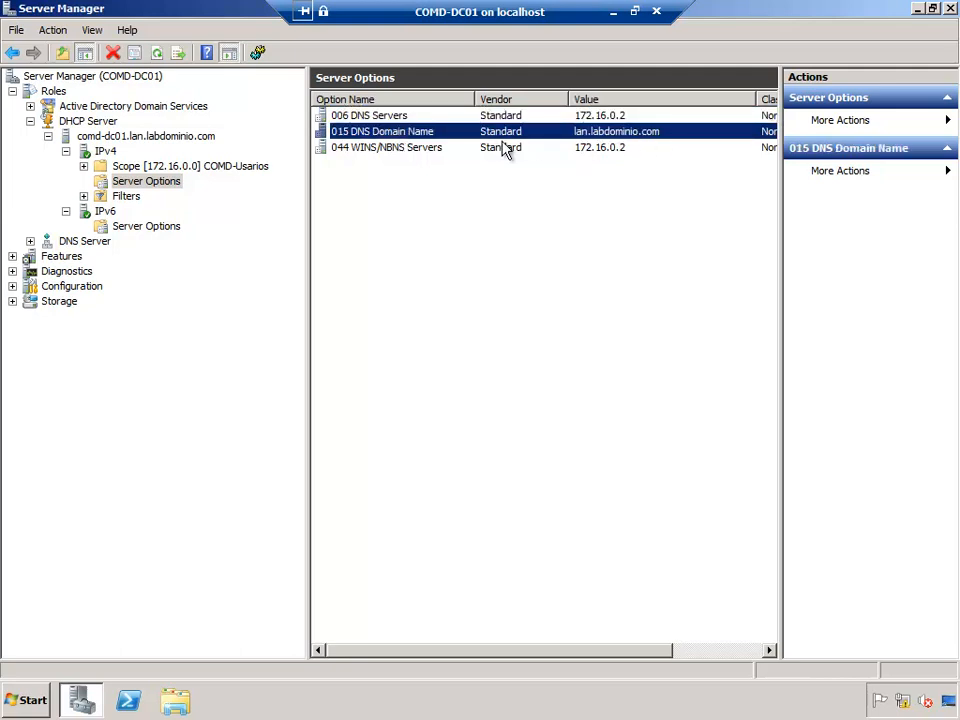
pyautogui.click(378, 150)
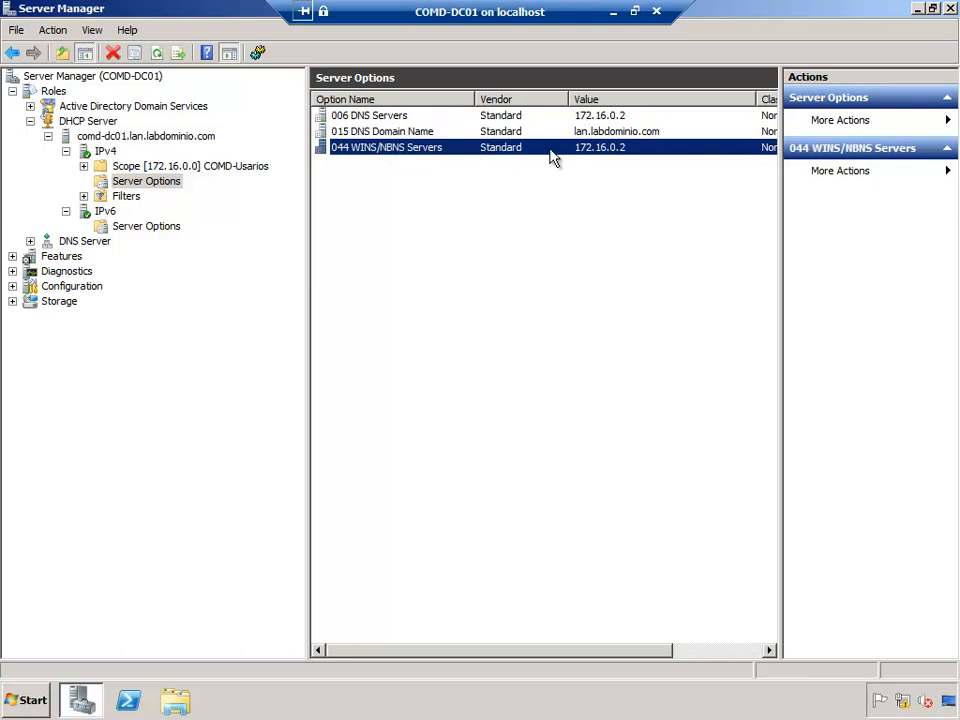
# Start configuring the IPv4 server options, check the 044 WINS/NBNS Servers entry and enable option 046 WINS/NBT Node Type
pyautogui.rightClick(366, 195)
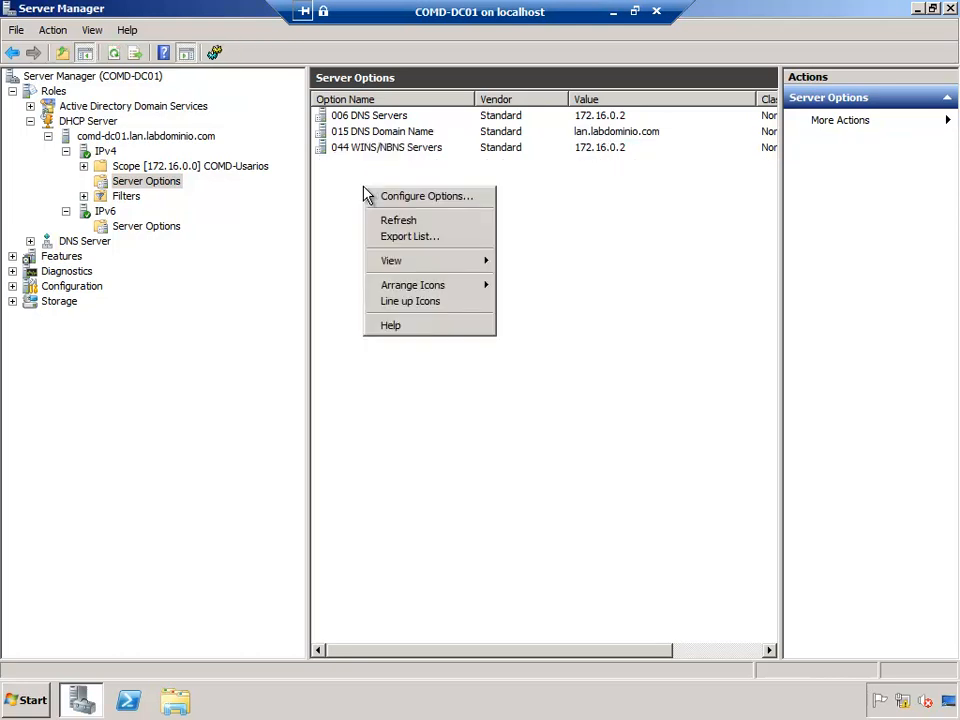
pyautogui.click(400, 197)
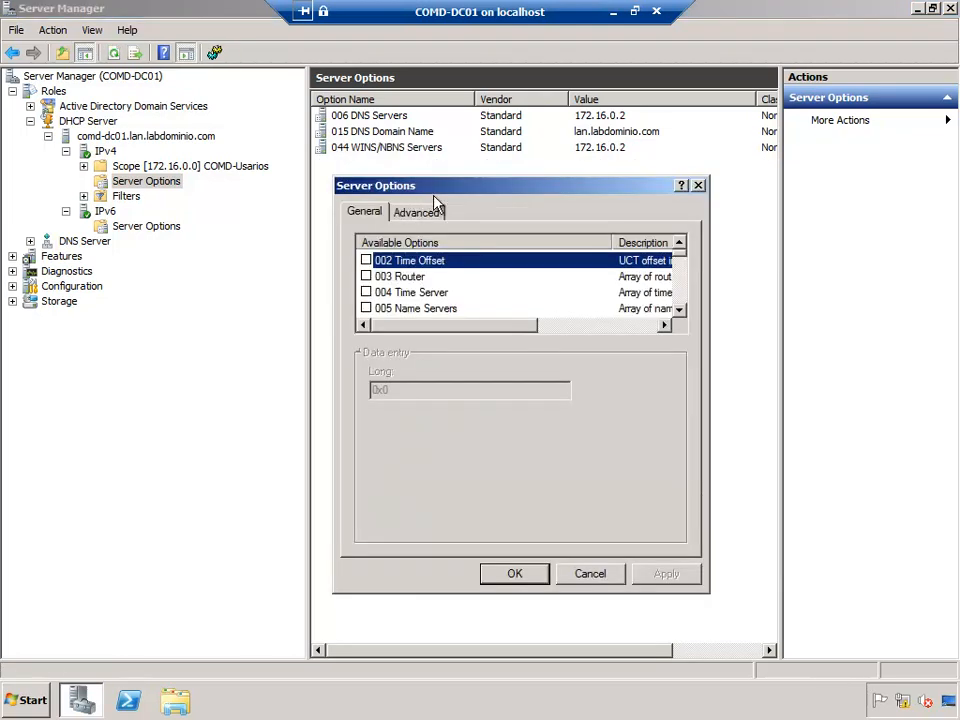
pyautogui.moveTo(385, 191); pyautogui.dragTo(281, 197)
pyautogui.click(597, 316)
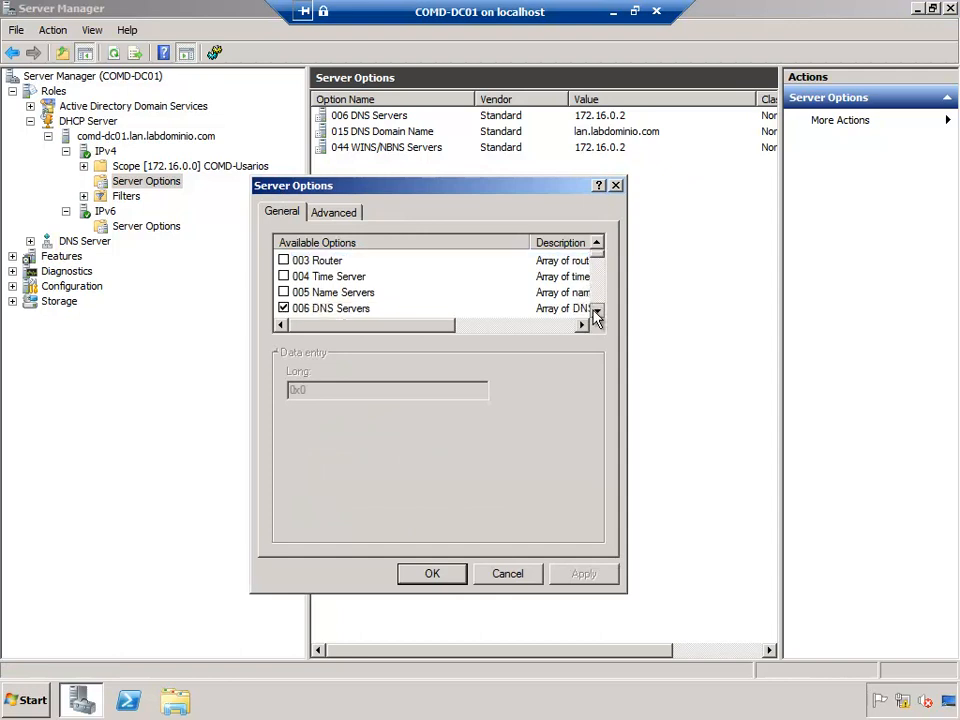
pyautogui.click(597, 316)
pyautogui.click(597, 316)
pyautogui.click(597, 316)
pyautogui.click(597, 316)
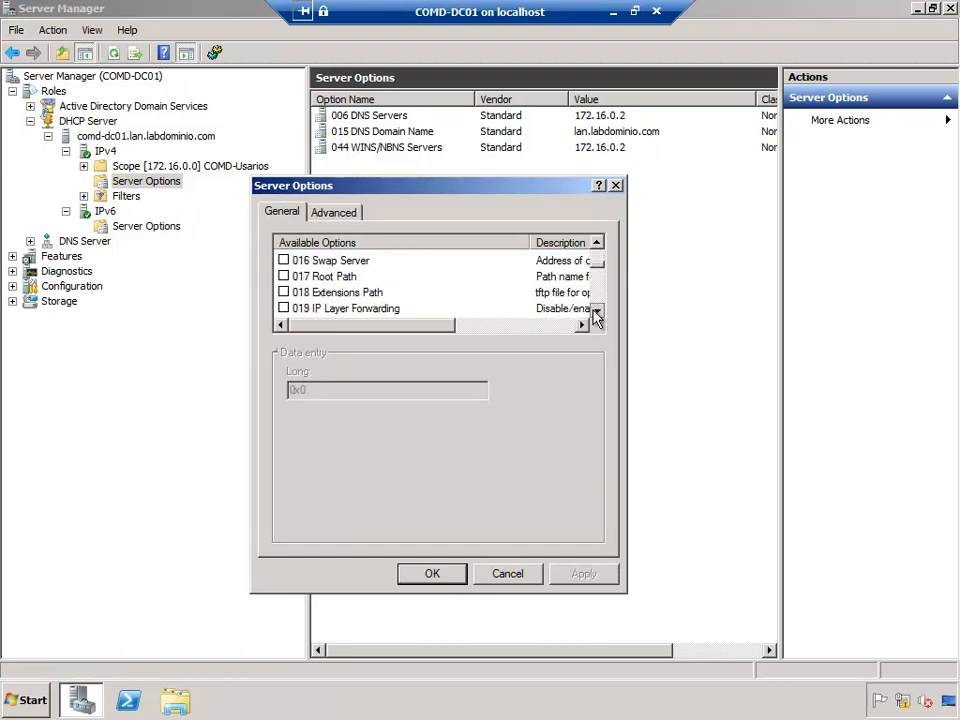
pyautogui.click(597, 316)
pyautogui.click(597, 316)
pyautogui.click(597, 316)
pyautogui.click(597, 316)
pyautogui.click(597, 316)
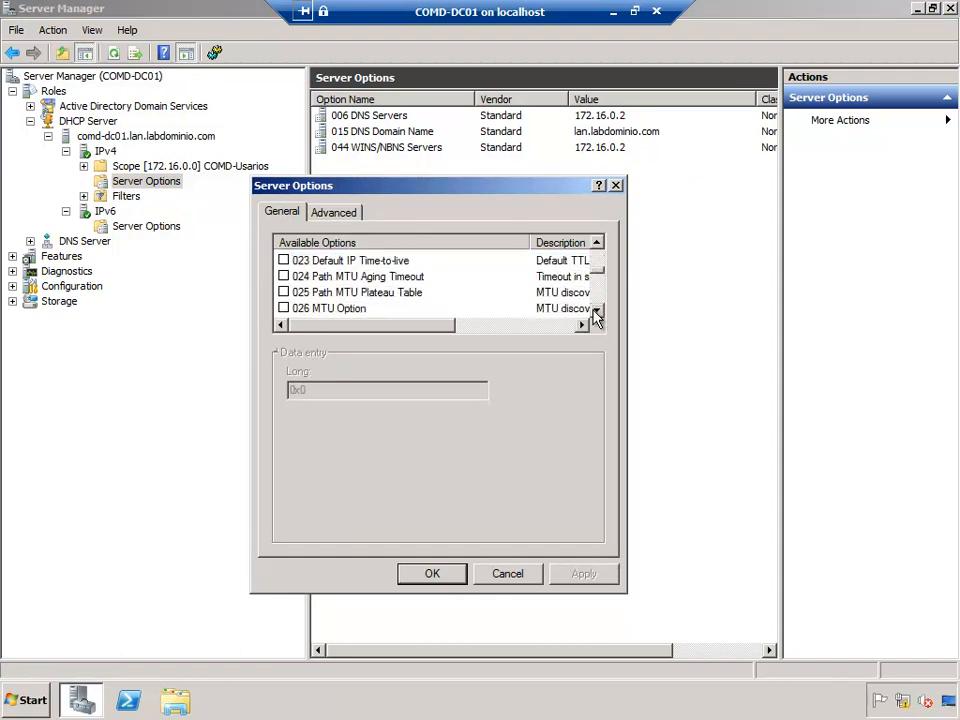
pyautogui.click(597, 316)
pyautogui.click(597, 316)
pyautogui.click(597, 316)
pyautogui.click(597, 316)
pyautogui.click(597, 316)
pyautogui.click(597, 316)
pyautogui.click(597, 316)
pyautogui.click(597, 316)
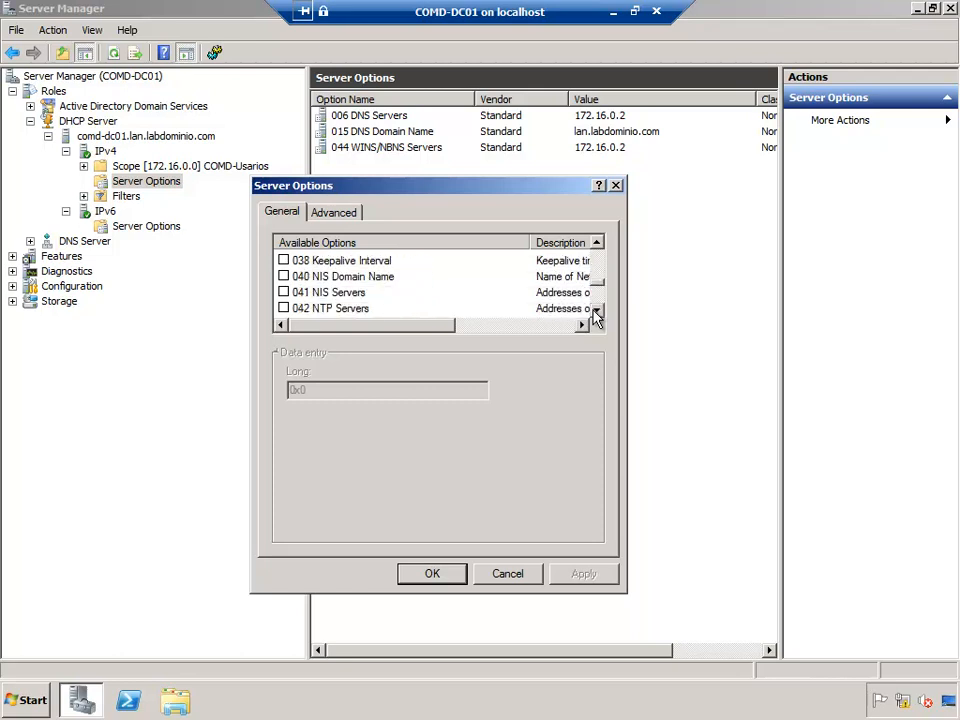
pyautogui.click(597, 316)
pyautogui.click(597, 316)
pyautogui.click(597, 316)
pyautogui.click(377, 281)
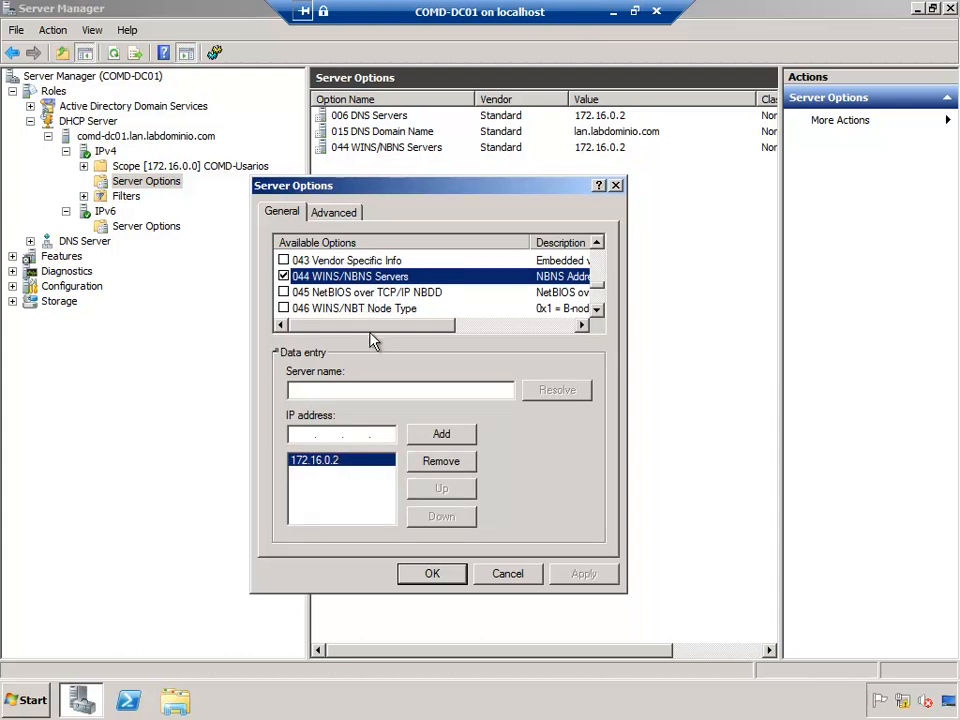
pyautogui.click(284, 309)
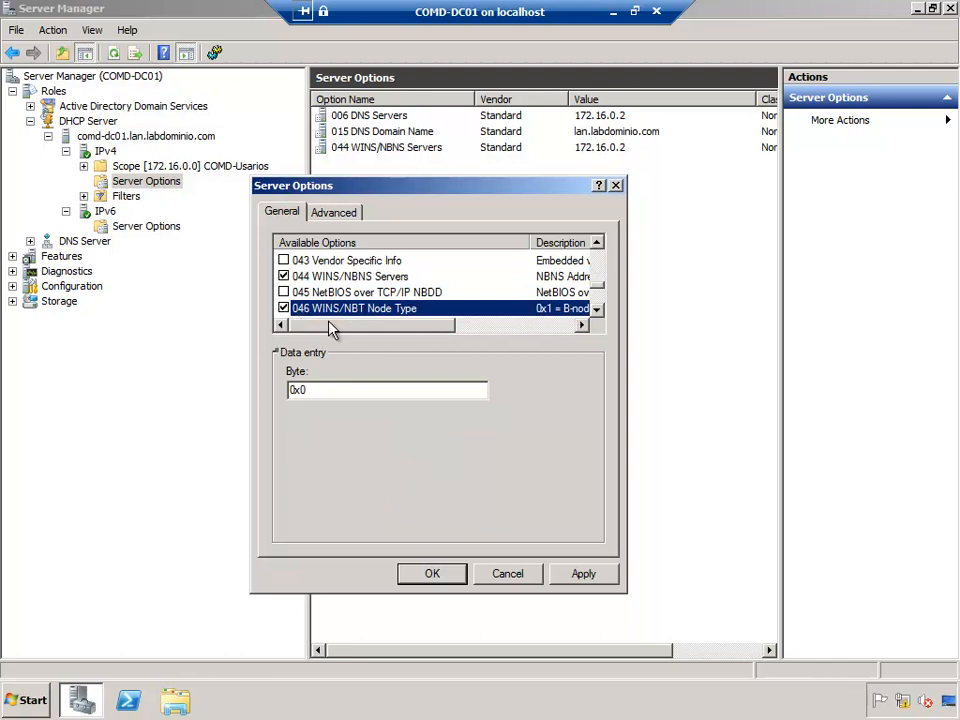
# Read the node type codes in the 046 option's description, set its byte value to 0x8 and save the server options
pyautogui.moveTo(341, 330); pyautogui.dragTo(454, 332)
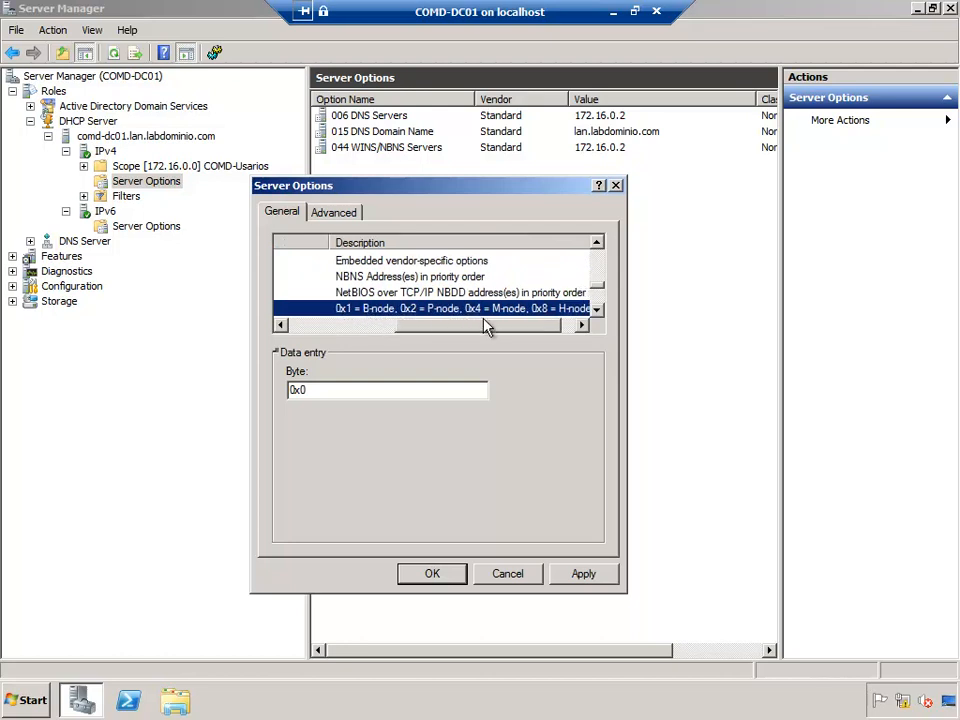
pyautogui.moveTo(490, 326); pyautogui.dragTo(510, 328)
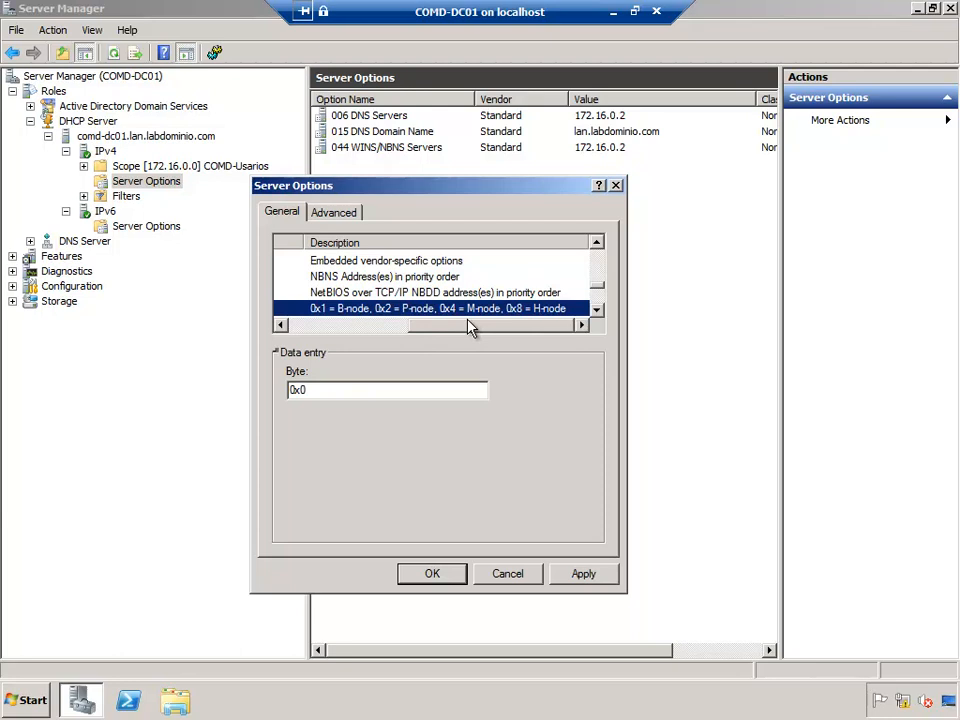
pyautogui.moveTo(468, 320); pyautogui.dragTo(457, 321)
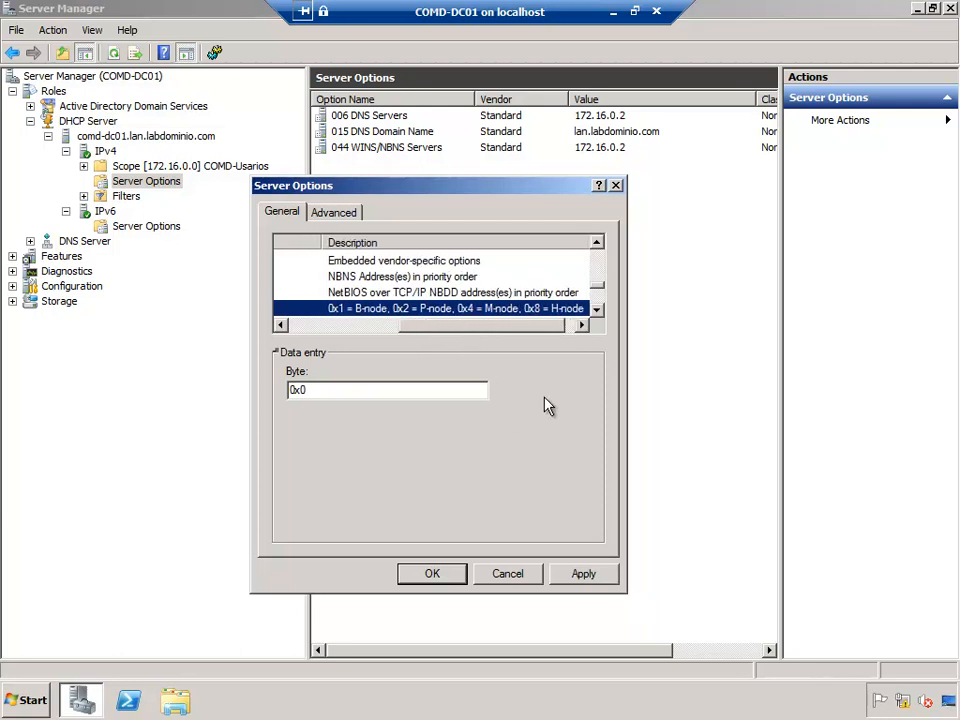
pyautogui.moveTo(536, 325); pyautogui.dragTo(551, 325)
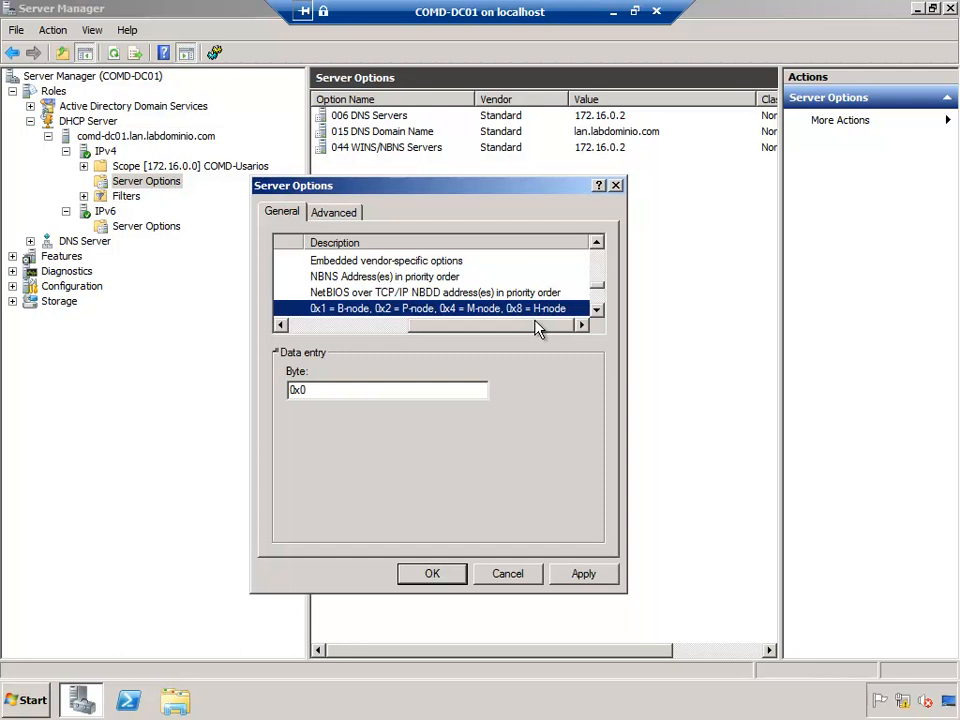
pyautogui.click(337, 388)
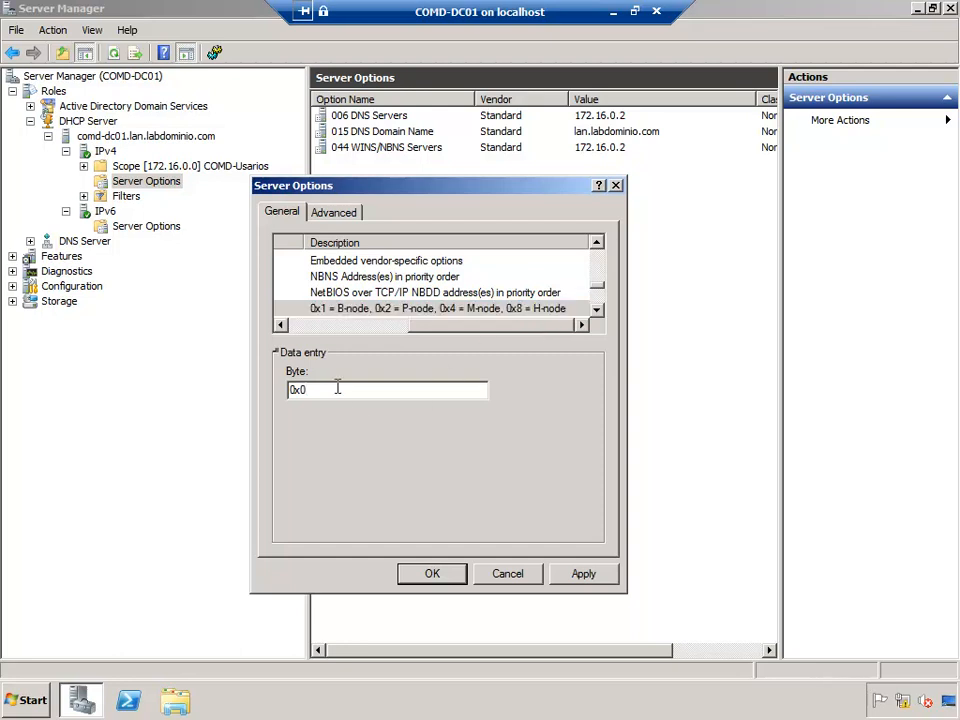
pyautogui.press('BackSpace')
pyautogui.write('8')
pyautogui.click(432, 574)
# Check the 046 WINS/NBT Node Type entry in the server options and in the COMD-Usarios scope options
pyautogui.click(540, 165)
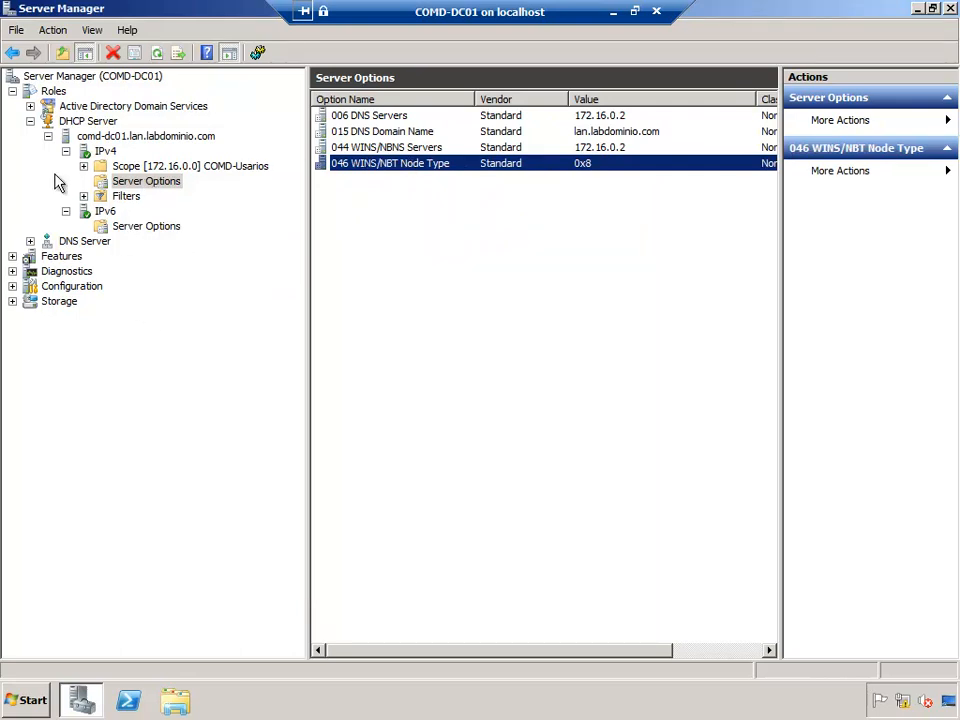
pyautogui.click(84, 166)
pyautogui.click(163, 226)
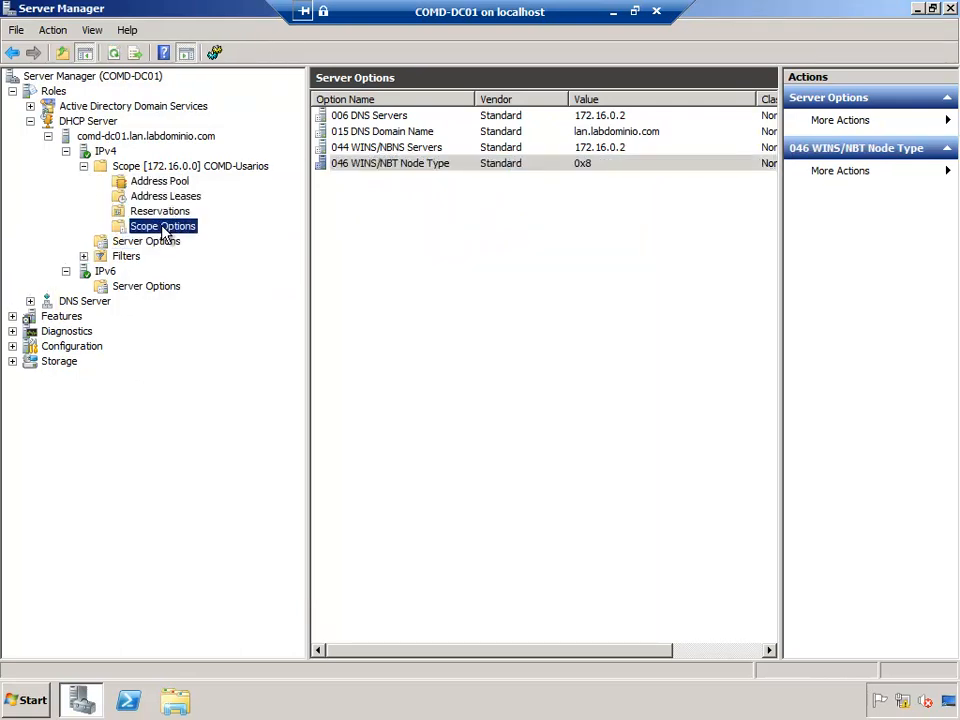
pyautogui.click(398, 166)
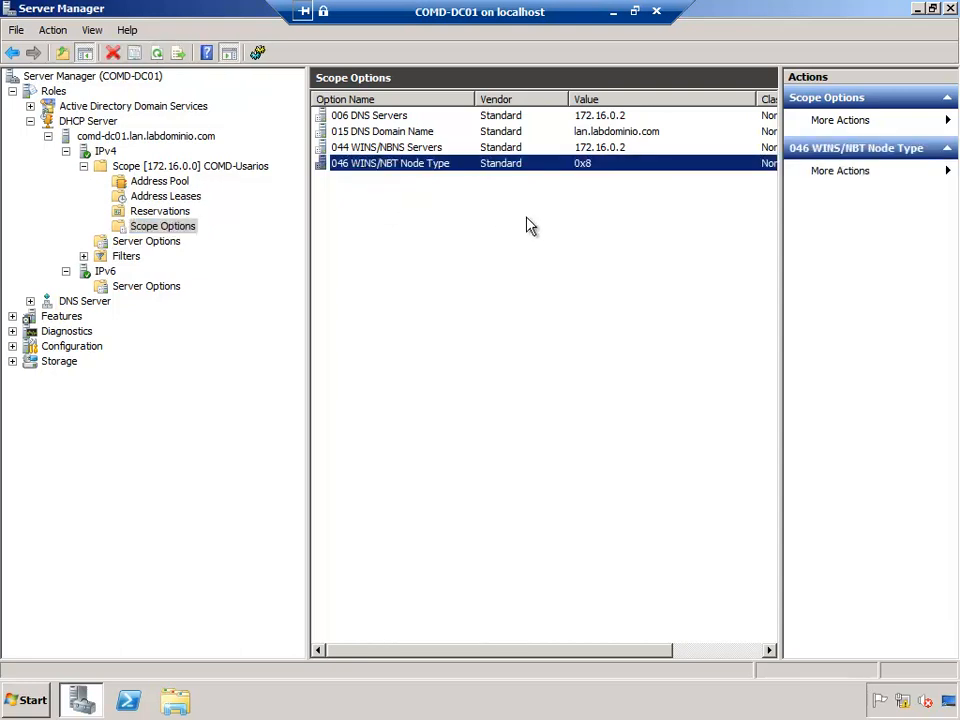